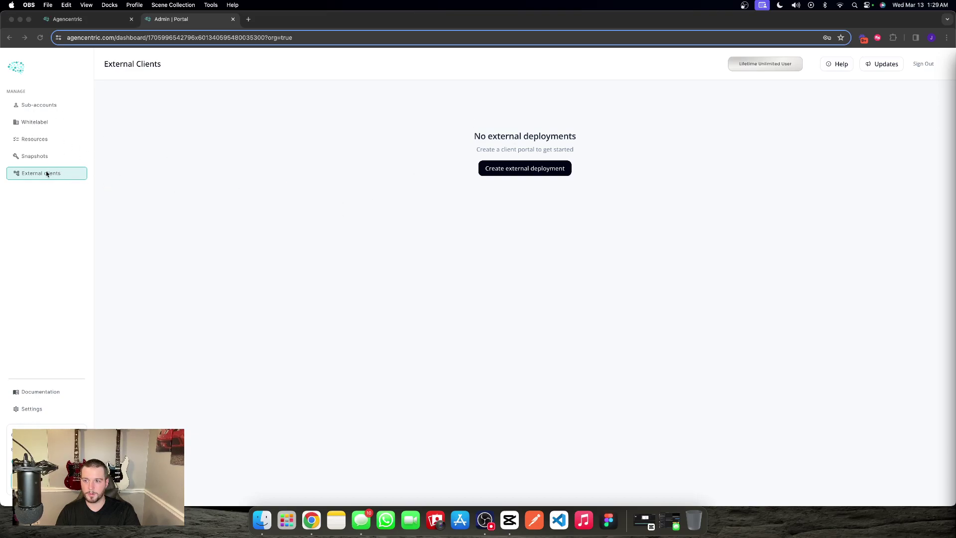
# Bring Agencentric forward and create an external deployment with Business name 'Test Organization'.
pyautogui.click(26, 173)
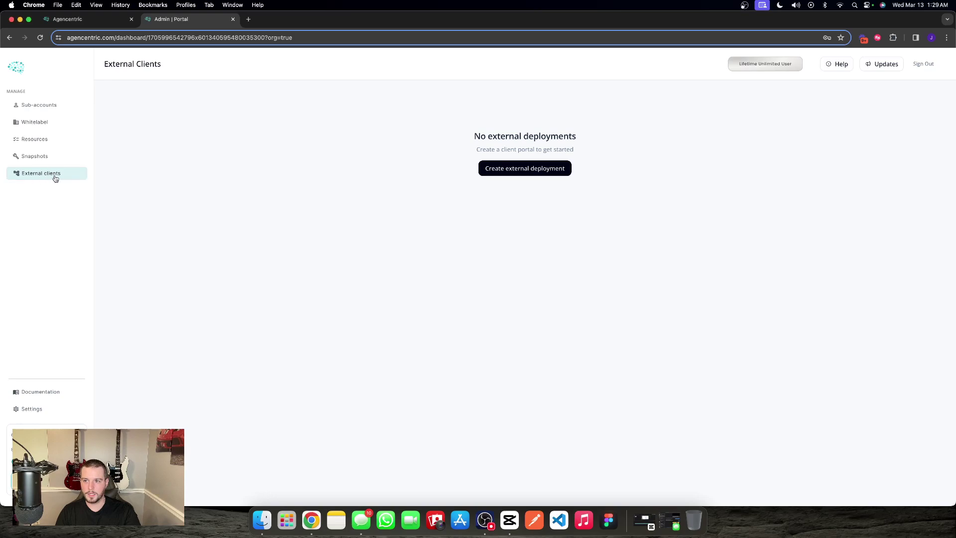
pyautogui.click(70, 172)
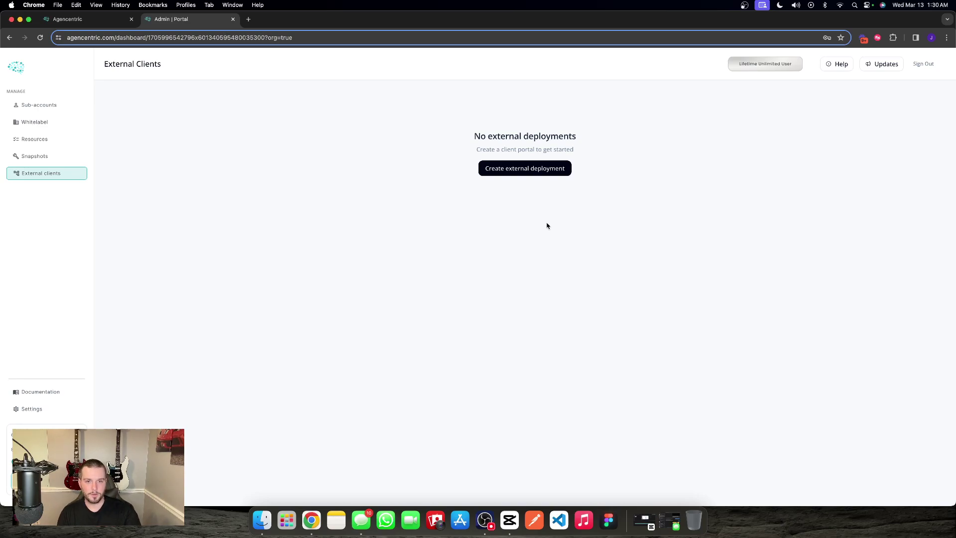
pyautogui.click(547, 168)
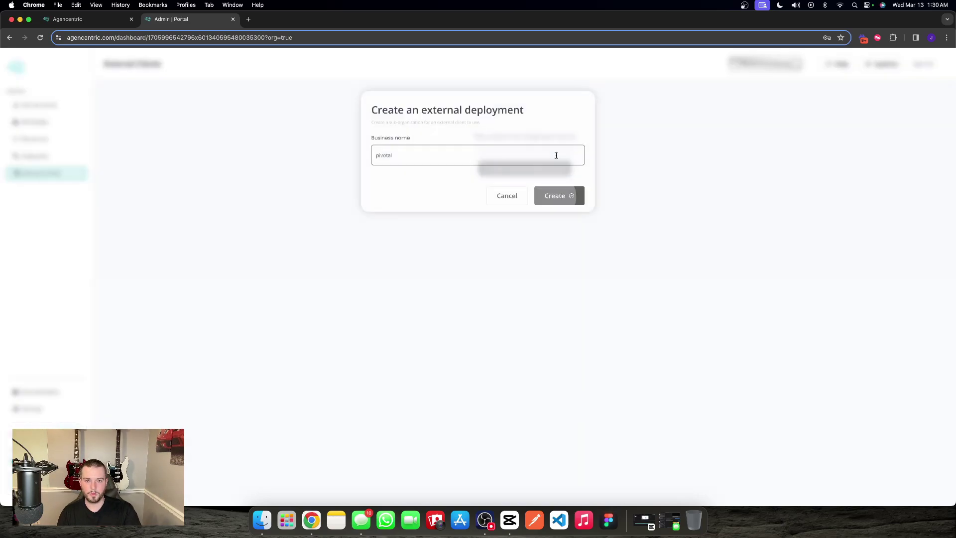
pyautogui.tripleClick(434, 150)
pyautogui.press('BackSpace')
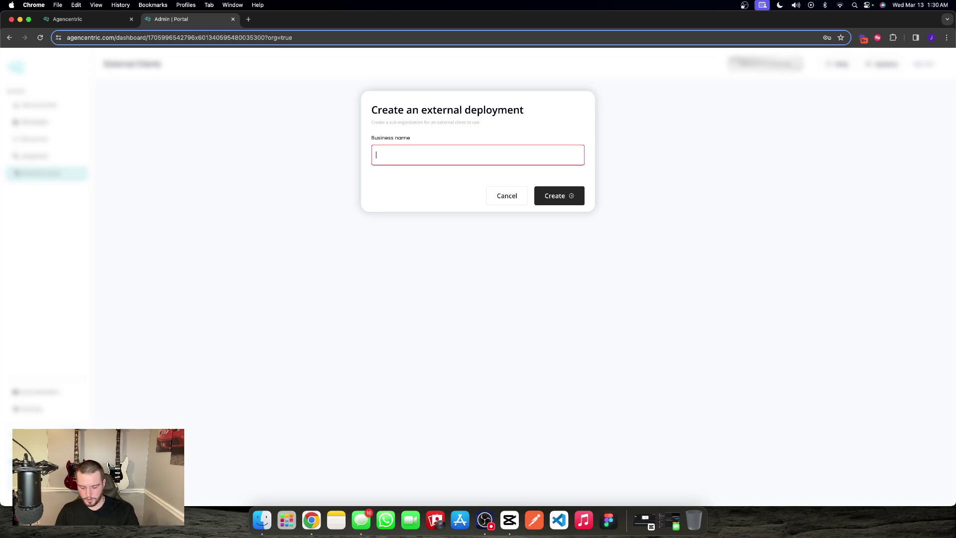
pyautogui.write('Test Organization')
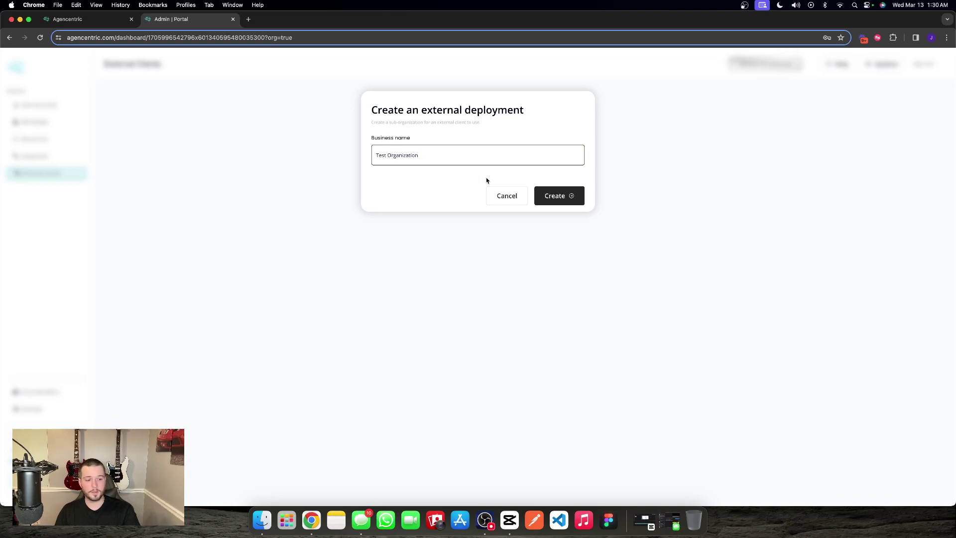
pyautogui.click(565, 200)
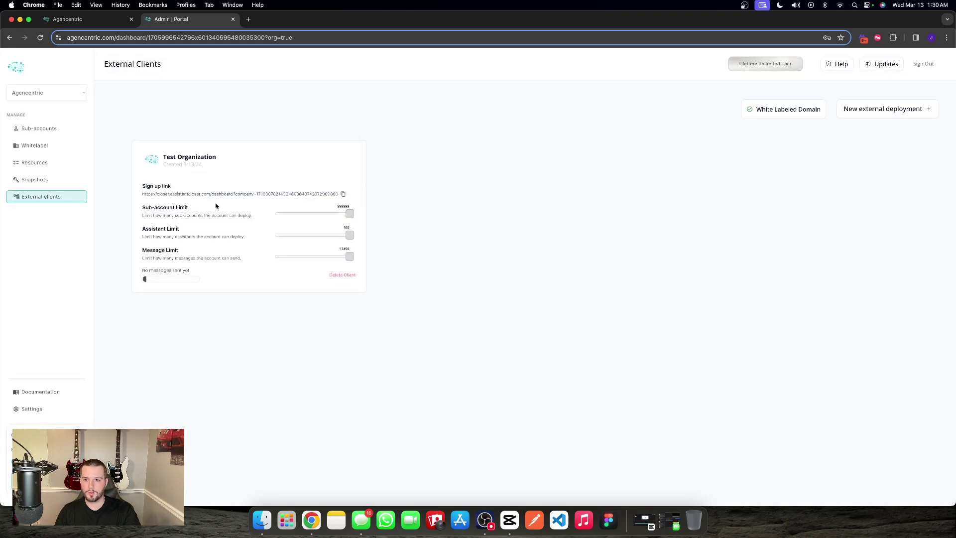
# Drag Test Organization's limit sliders down to 11 sub-accounts, 29 assistants and 3232 messages.
pyautogui.tripleClick(171, 156)
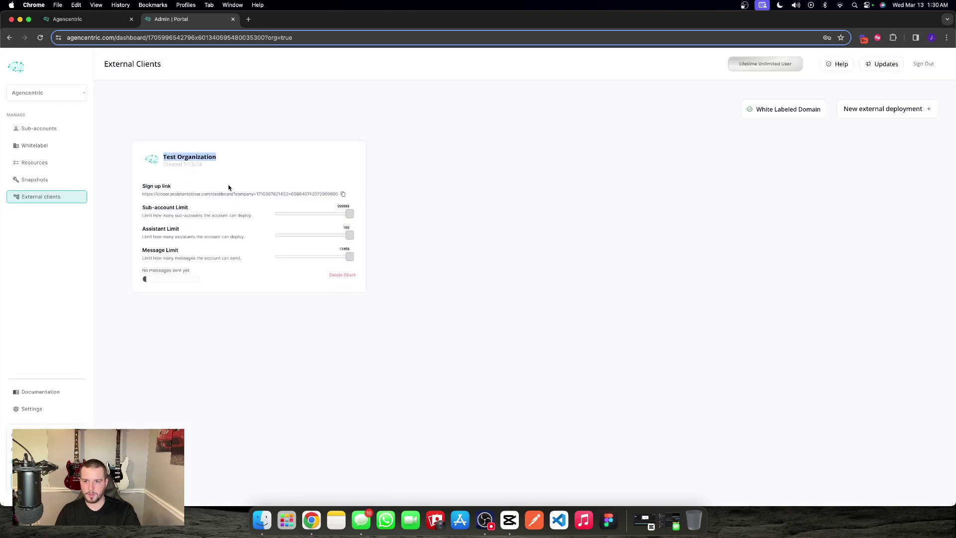
pyautogui.click(286, 156)
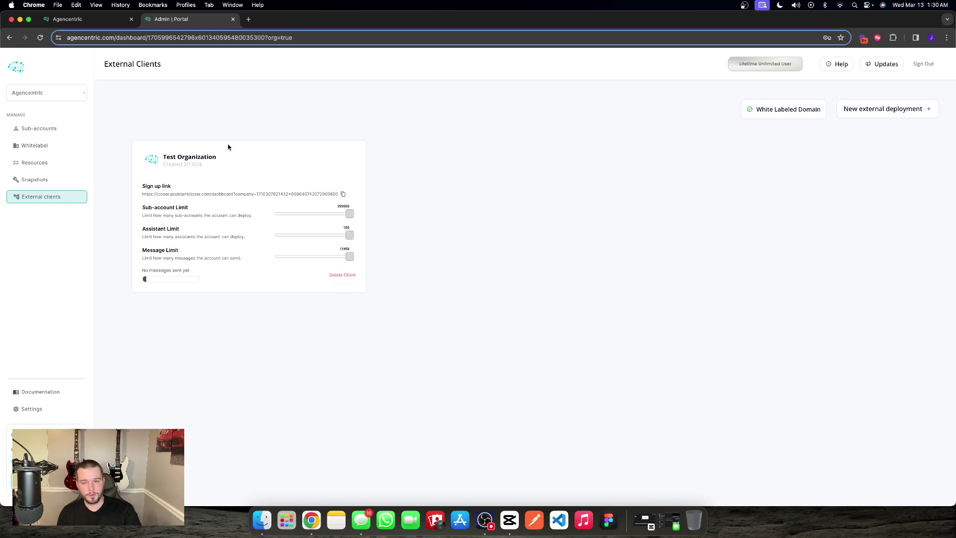
pyautogui.moveTo(349, 213); pyautogui.dragTo(290, 213)
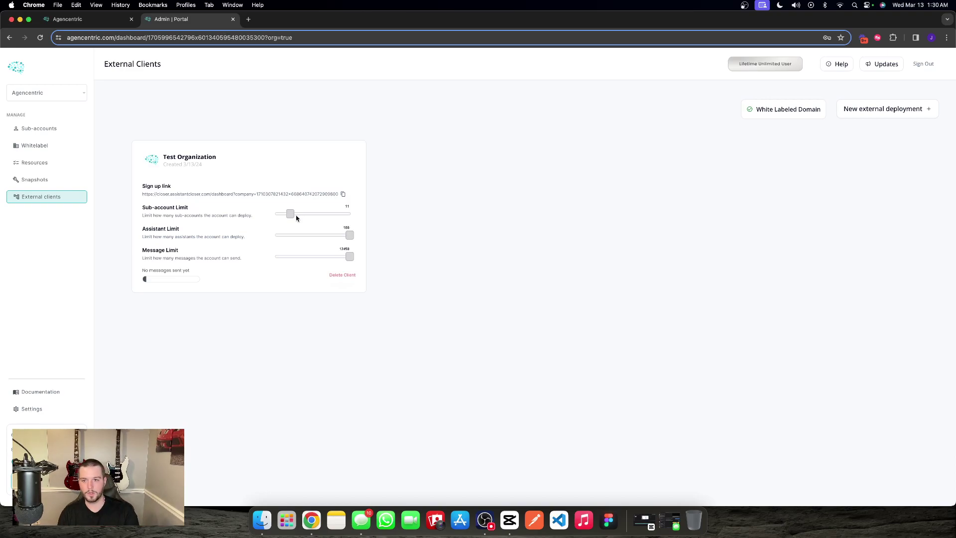
pyautogui.moveTo(350, 235); pyautogui.dragTo(297, 235)
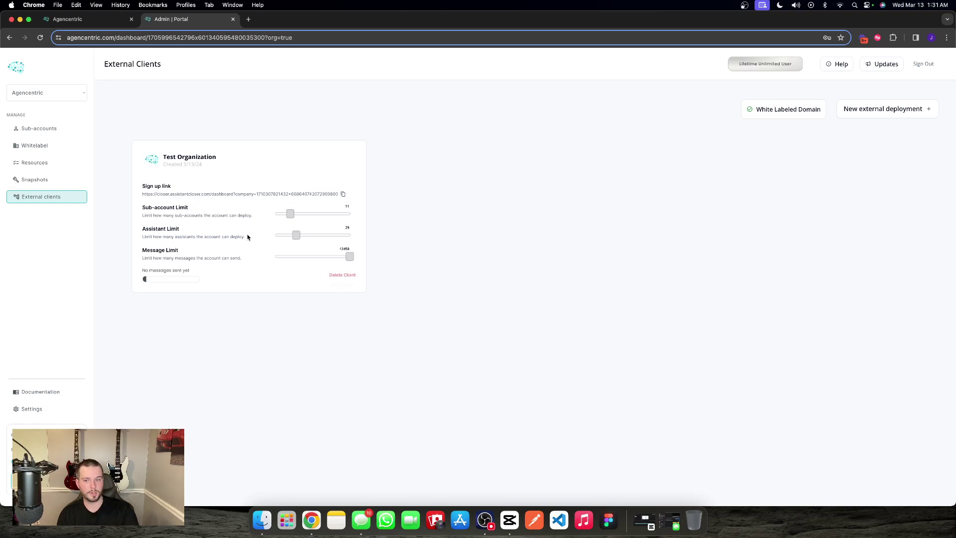
pyautogui.moveTo(350, 257); pyautogui.dragTo(294, 256)
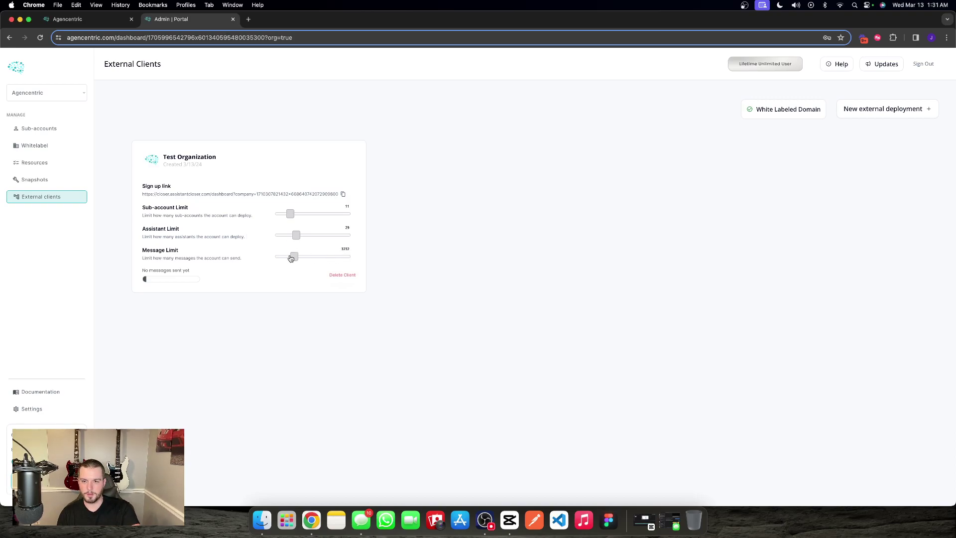
pyautogui.moveTo(143, 250); pyautogui.dragTo(176, 250)
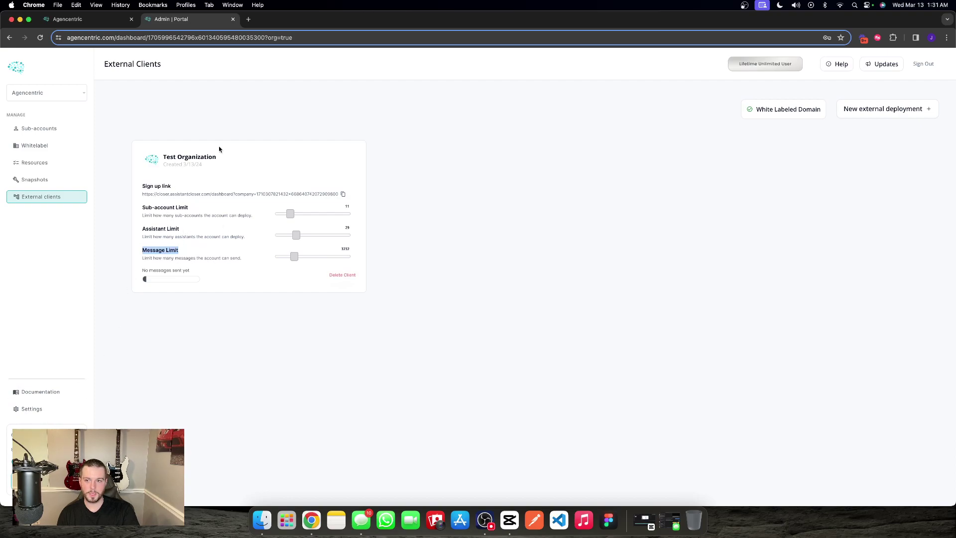
pyautogui.tripleClick(177, 156)
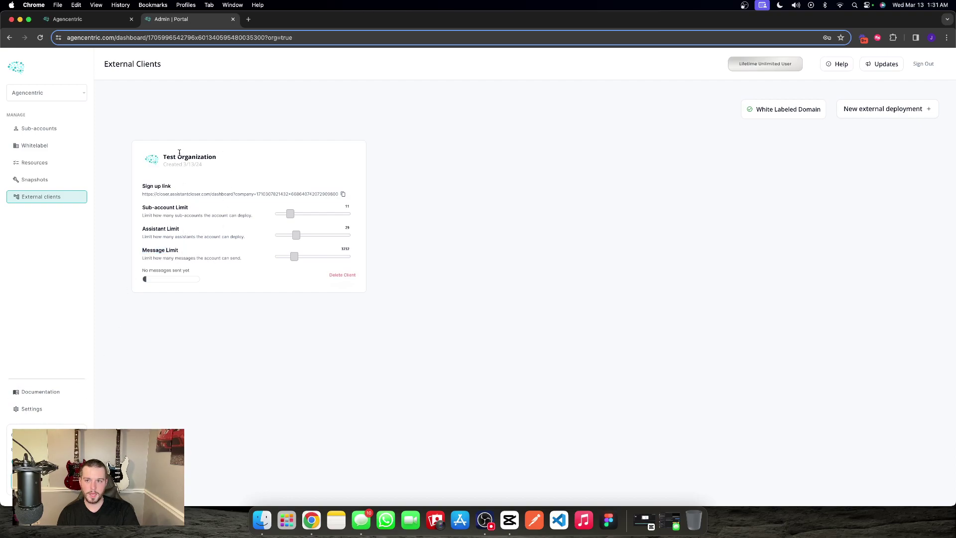
pyautogui.click(214, 168)
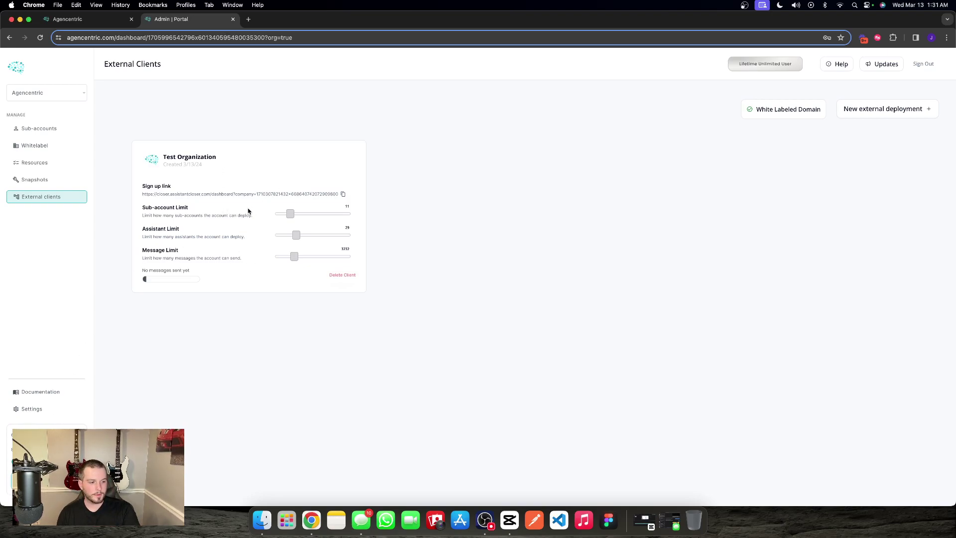
# Check in Whitelabel settings that custom domain closer.assistantcloser.com is connected.
pyautogui.click(807, 112)
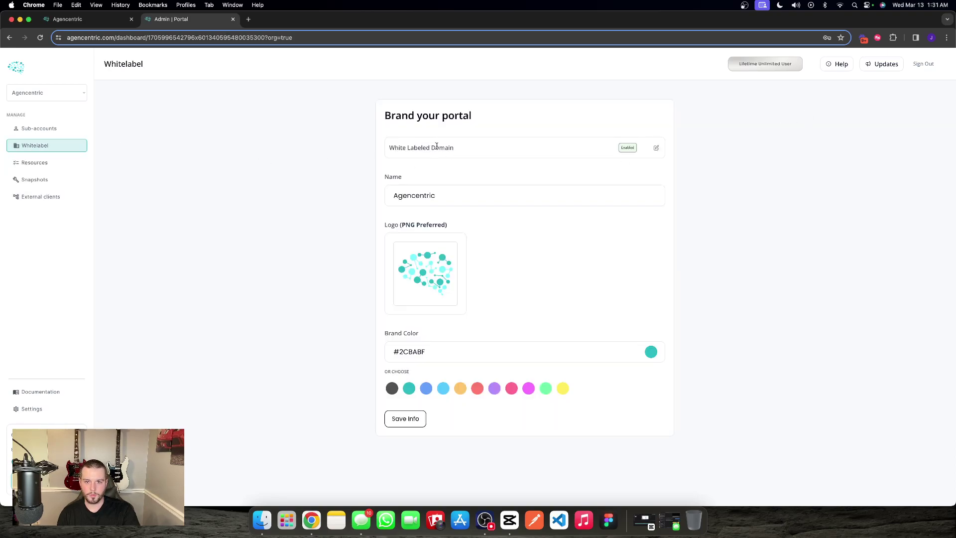
pyautogui.click(656, 148)
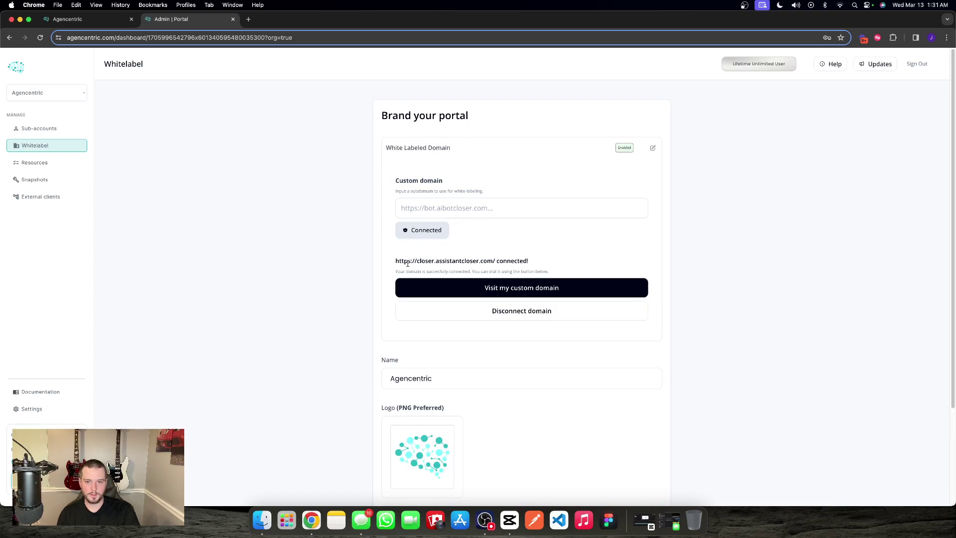
pyautogui.moveTo(408, 261); pyautogui.dragTo(493, 261)
pyautogui.tripleClick(478, 261)
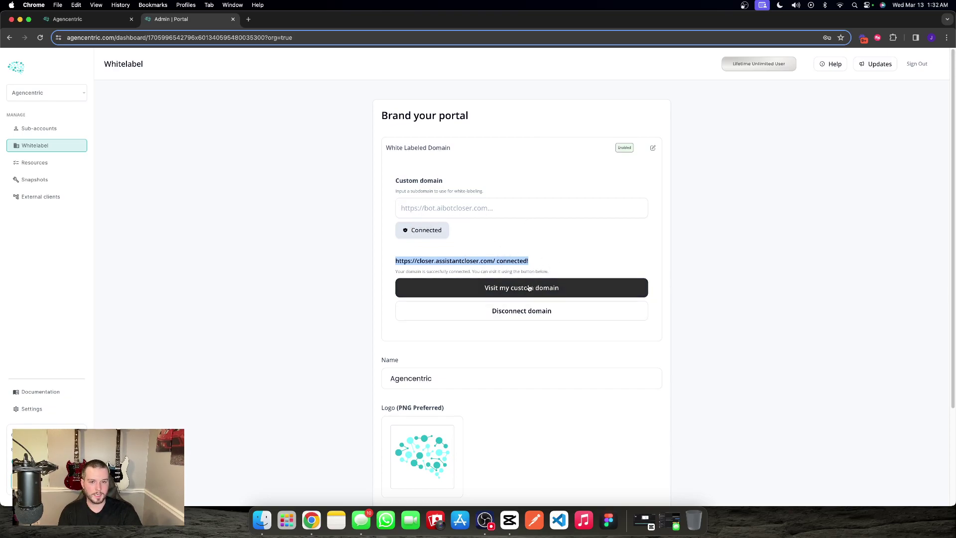
pyautogui.click(653, 148)
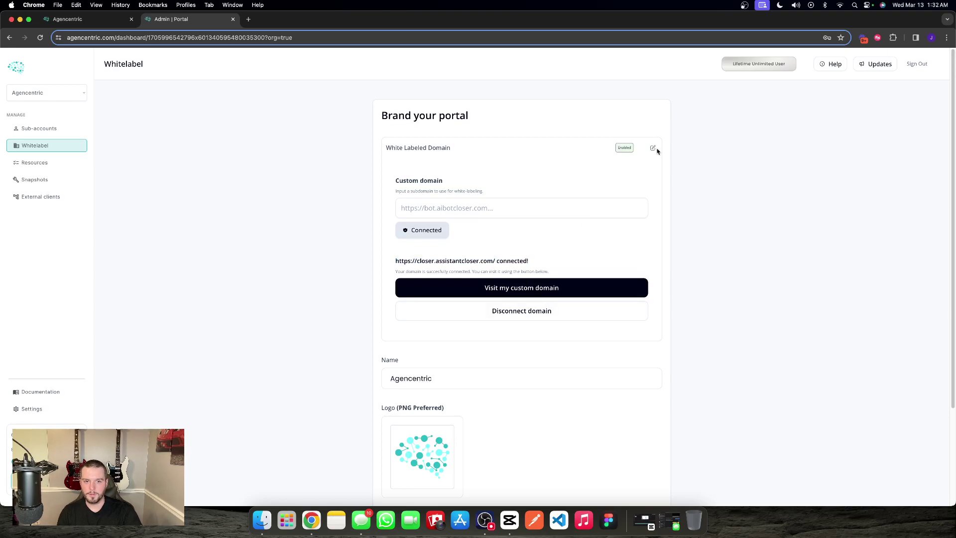
pyautogui.click(27, 202)
# Review Test Organization's sign-up link and lower its sub-account limit to 10.
pyautogui.moveTo(157, 194); pyautogui.dragTo(211, 194)
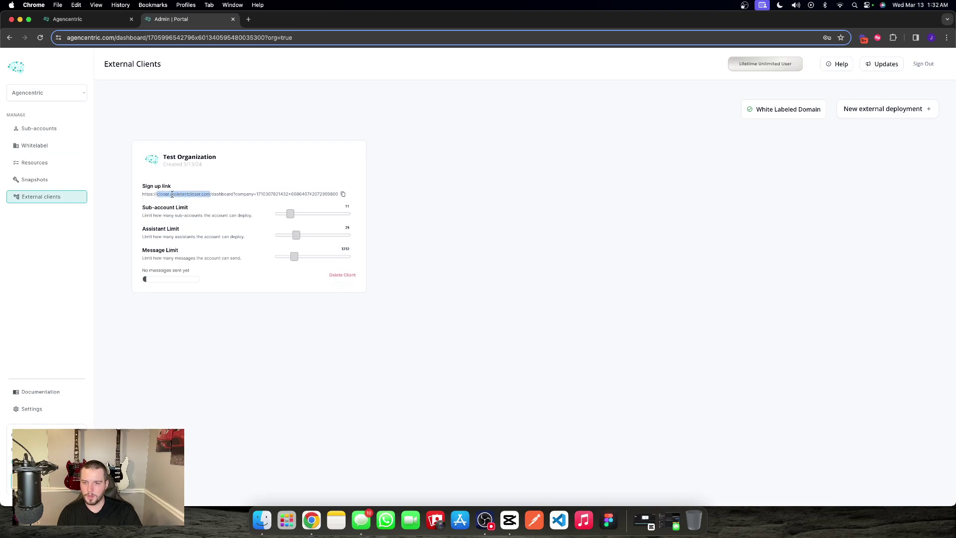
pyautogui.click(148, 192)
pyautogui.moveTo(143, 185); pyautogui.dragTo(339, 193)
pyautogui.tripleClick(148, 187)
pyautogui.moveTo(143, 185); pyautogui.dragTo(328, 194)
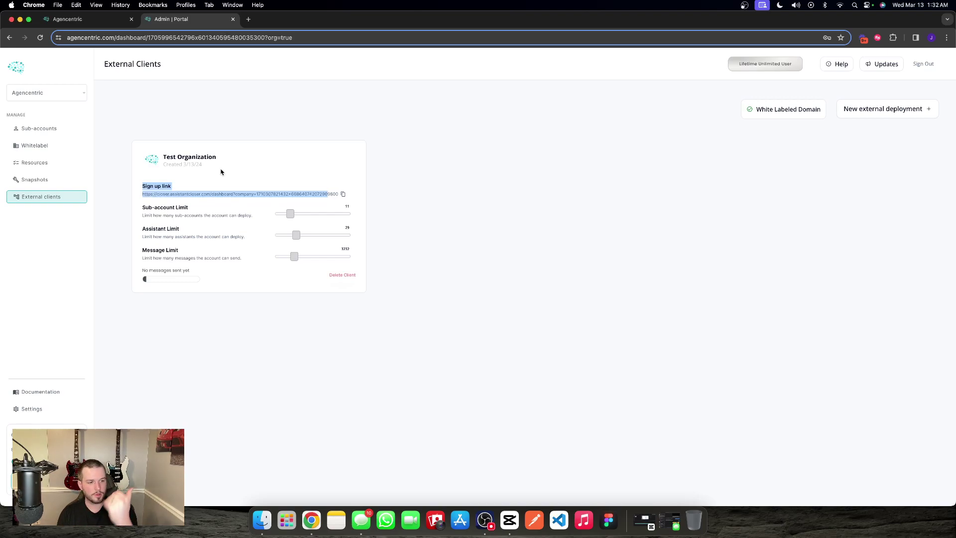
pyautogui.tripleClick(214, 194)
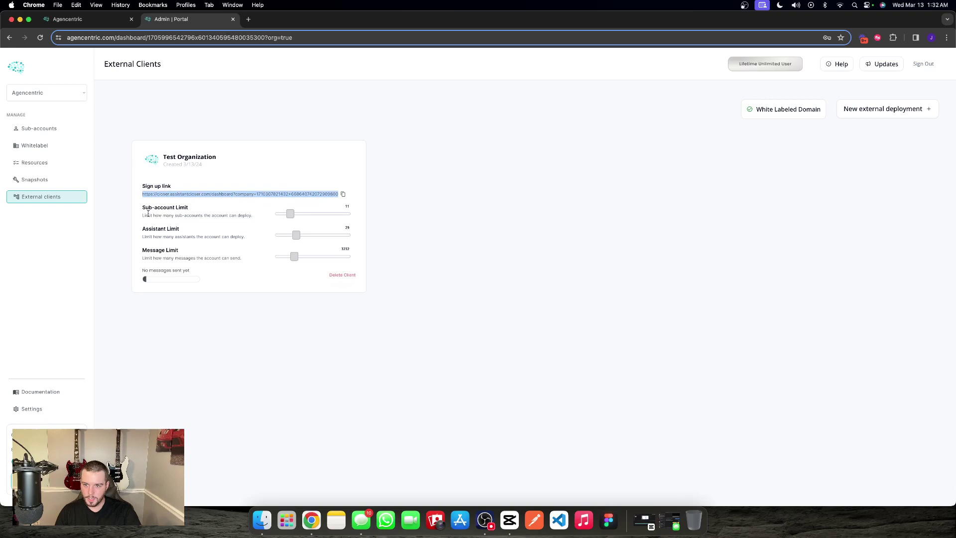
pyautogui.moveTo(288, 216); pyautogui.dragTo(282, 260)
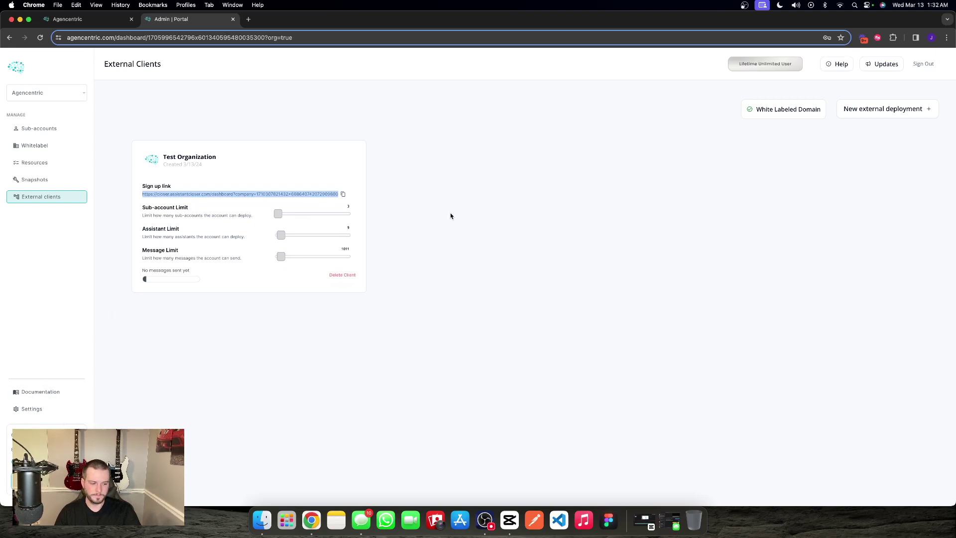
# Copy the sign-up link and open a new Chrome Incognito window.
pyautogui.click(312, 186)
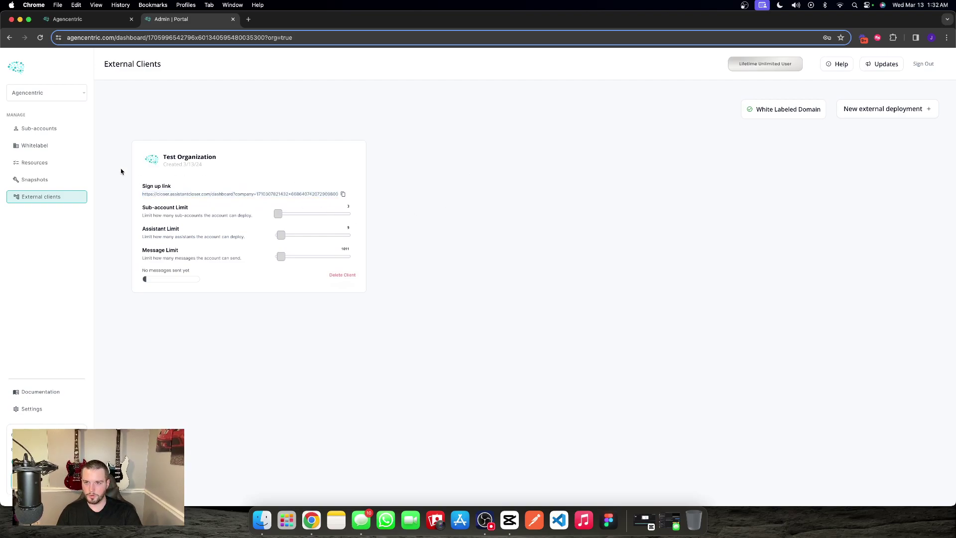
pyautogui.click(342, 194)
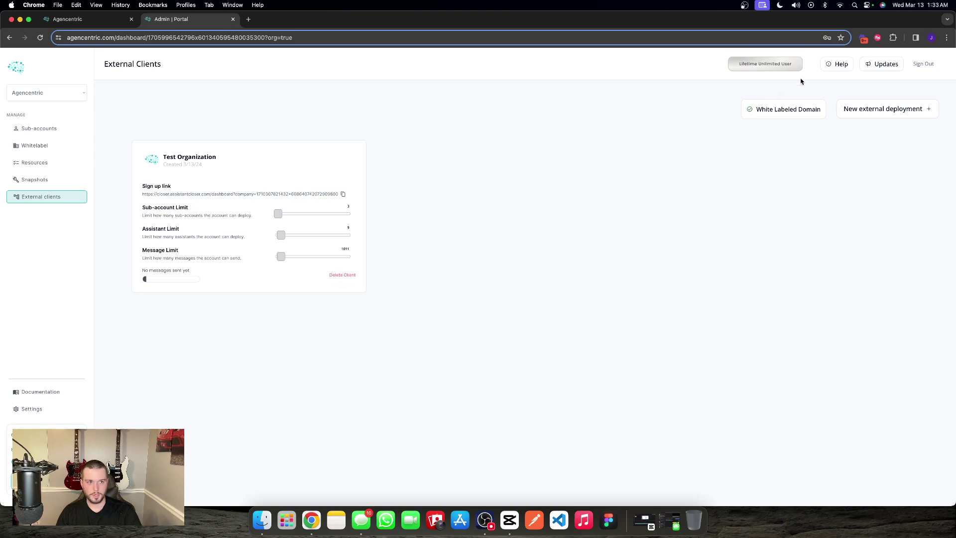
pyautogui.click(947, 38)
pyautogui.click(764, 85)
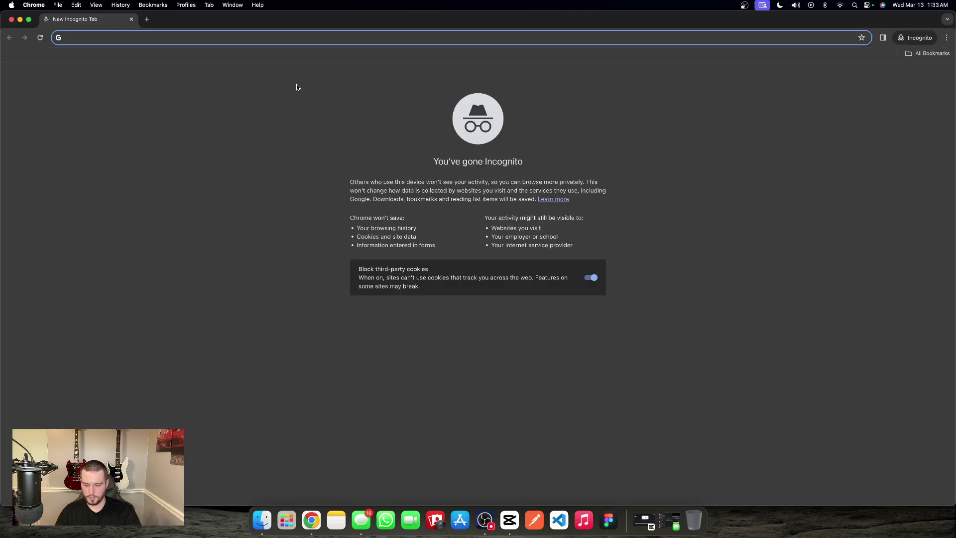
# Paste the copied sign-up link into the Incognito address bar and load it.
pyautogui.press('super+v')
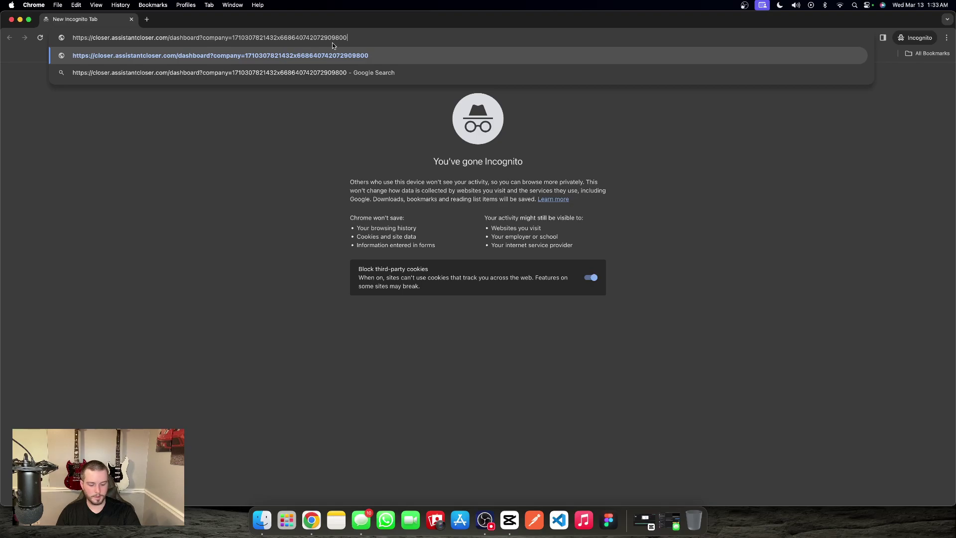
pyautogui.press('Return')
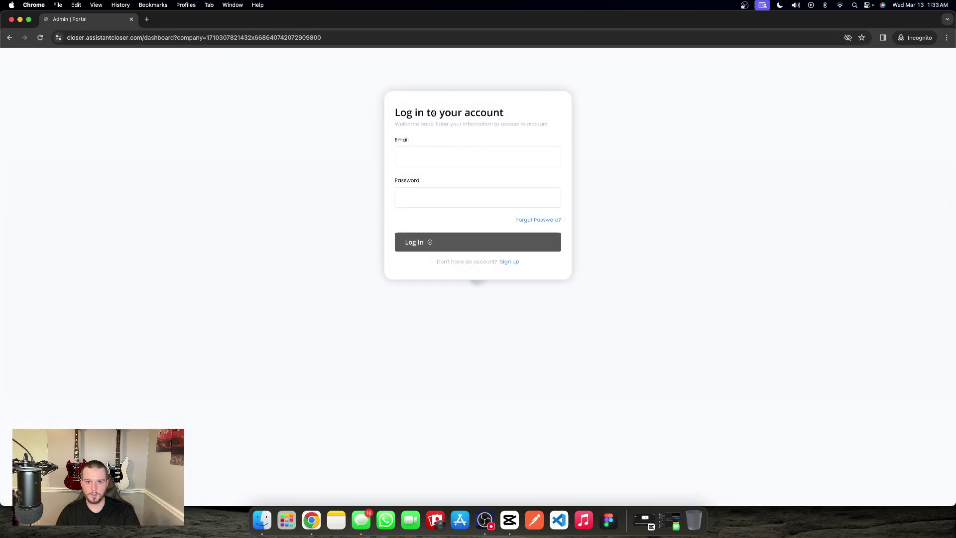
# Switch to account creation, finish the account details, enter and confirm a password, and sign up.
pyautogui.click(511, 262)
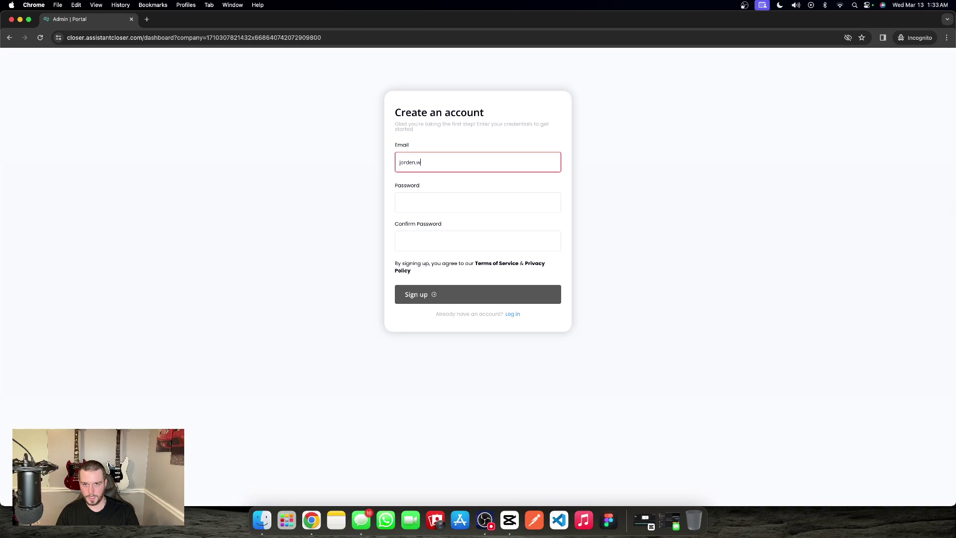
pyautogui.write('istantcloser.com')
pyautogui.click(478, 202)
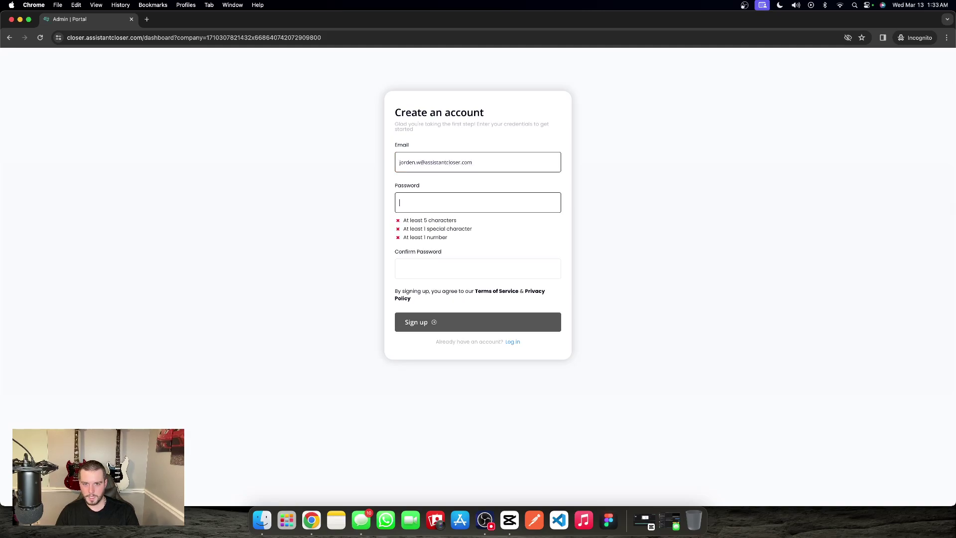
pyautogui.write('**********')
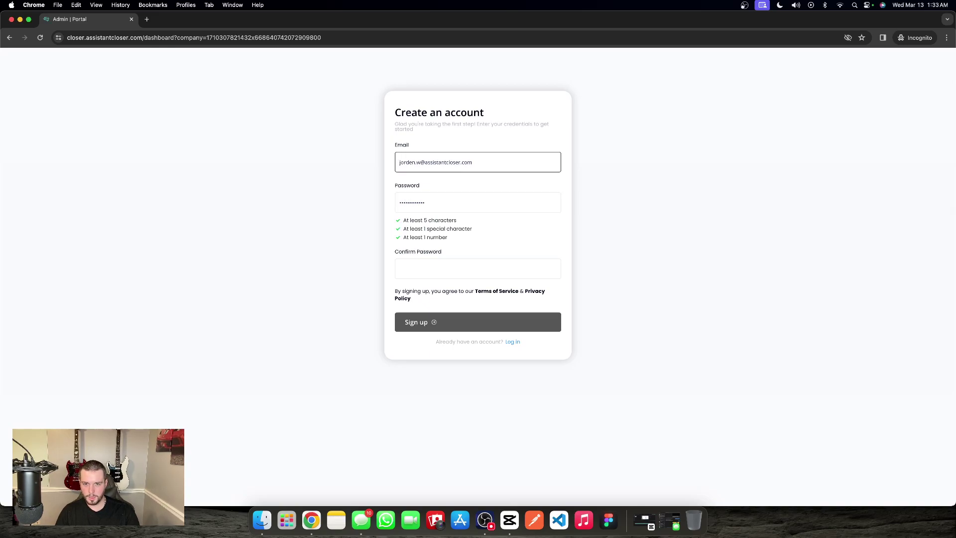
pyautogui.click(438, 275)
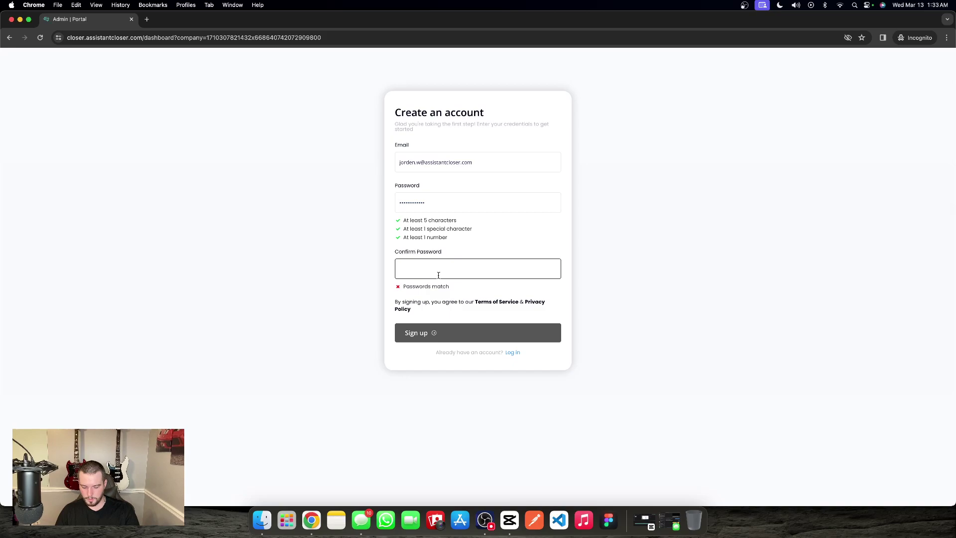
pyautogui.write('*')
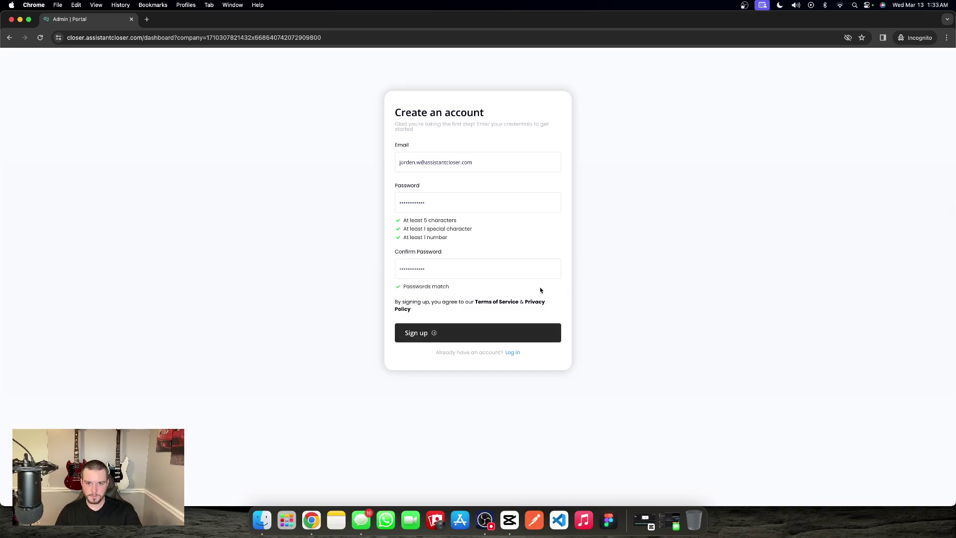
pyautogui.click(481, 334)
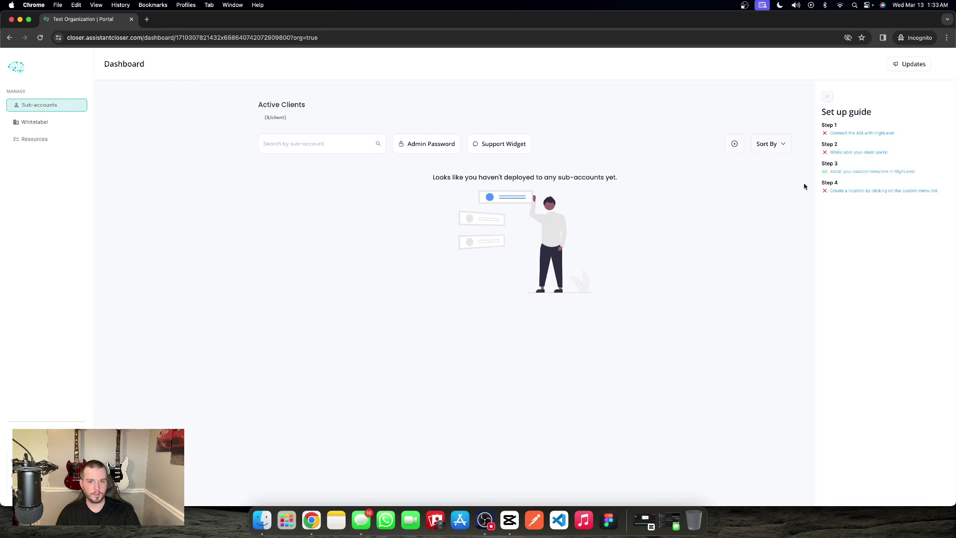
# Check the Agencentric name in the client portal's Integration settings, then minimize the Incognito window.
pyautogui.click(44, 435)
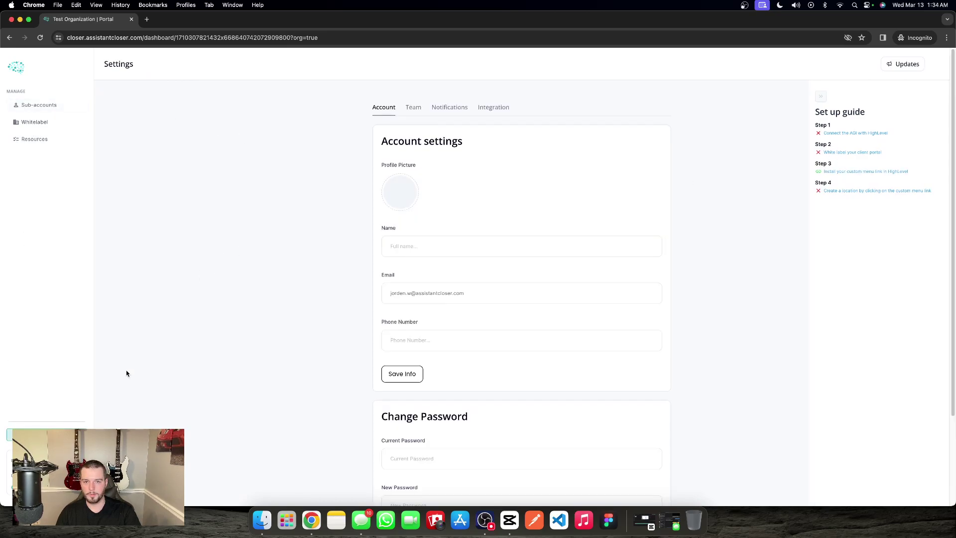
pyautogui.click(486, 108)
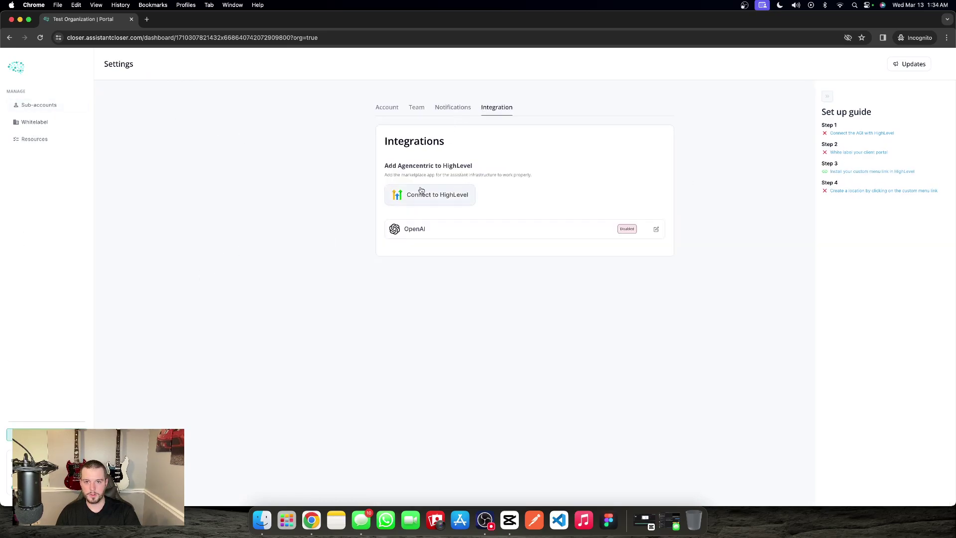
pyautogui.moveTo(406, 165); pyautogui.dragTo(418, 165)
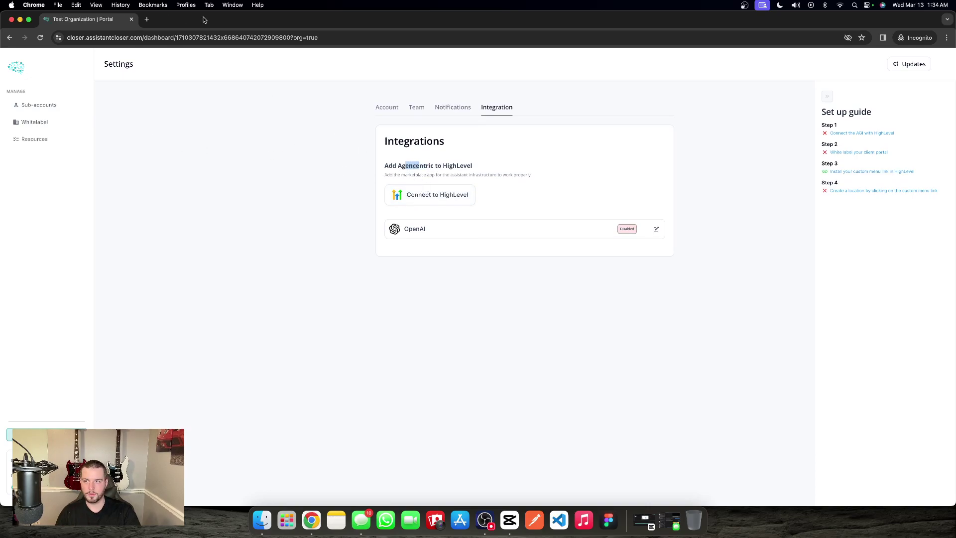
pyautogui.click(20, 19)
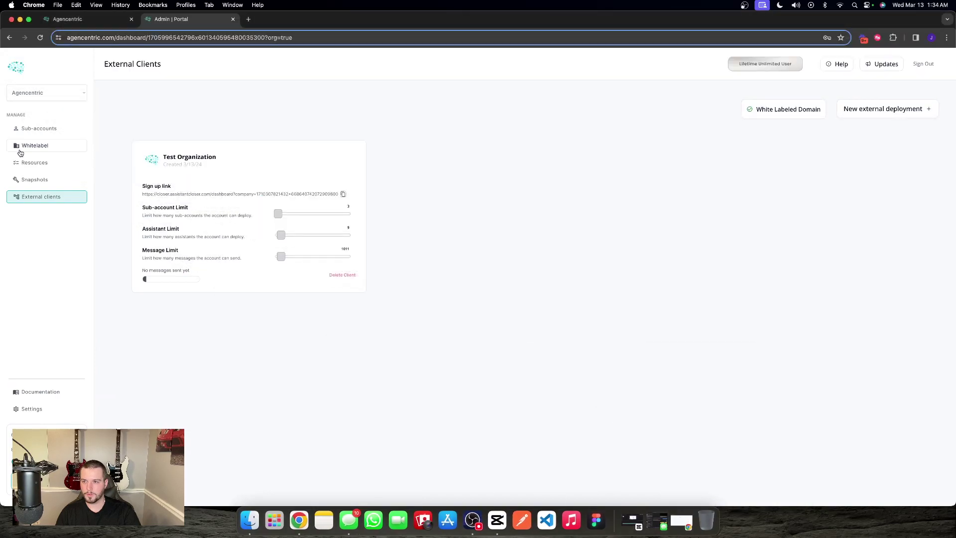
# Change the Whitelabel portal name to 'GHL Agency' and save it.
pyautogui.click(48, 148)
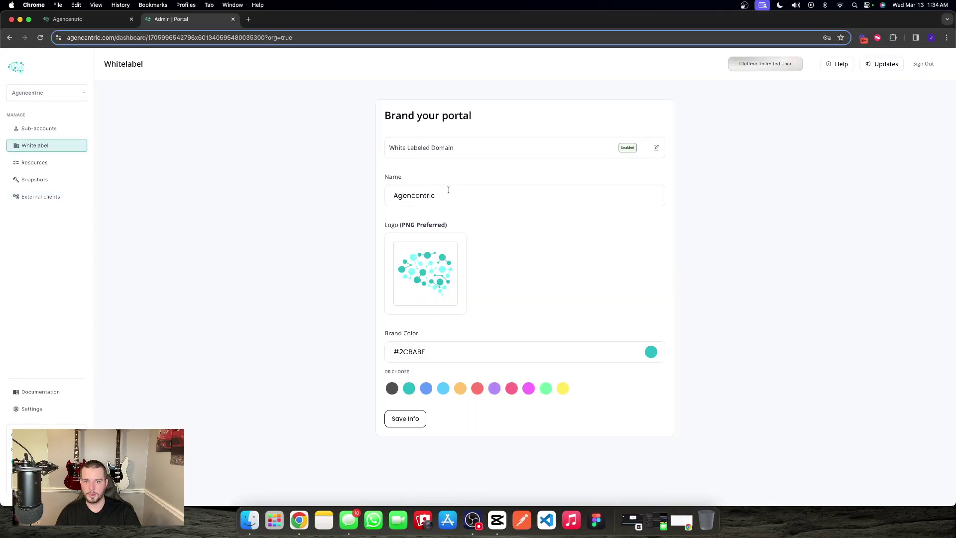
pyautogui.press('super+a')
pyautogui.write('GHL Agency')
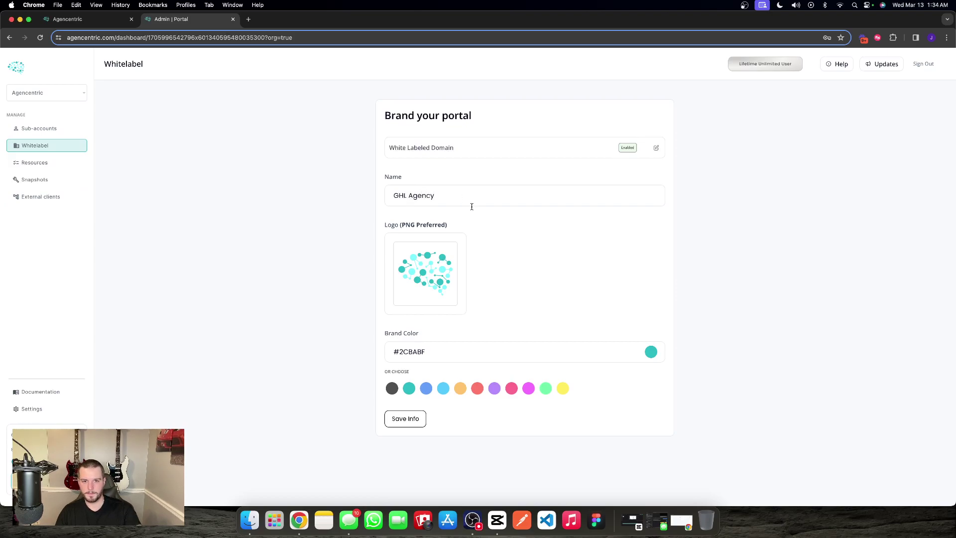
pyautogui.click(419, 422)
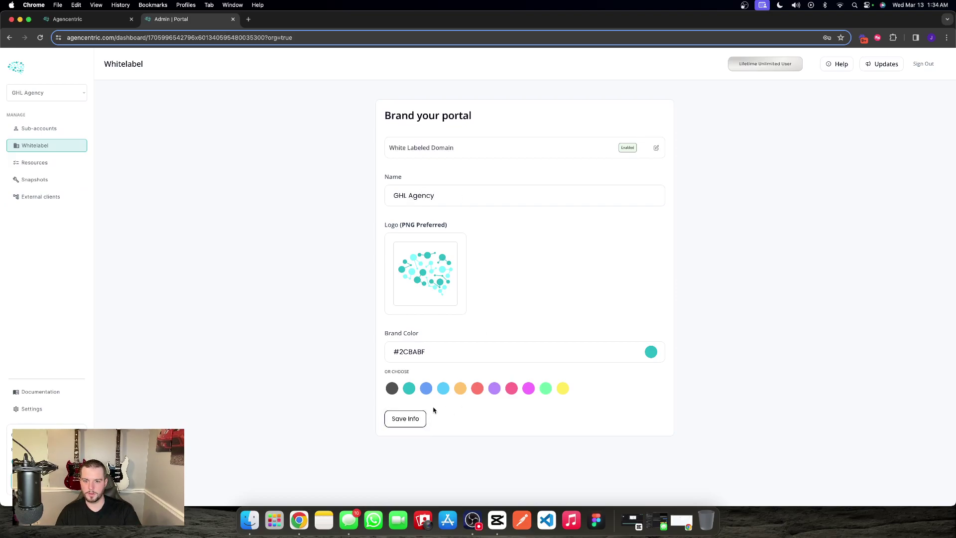
# Restore the client portal and confirm the Integrations heading reads 'Add GHL Agency'.
pyautogui.click(683, 521)
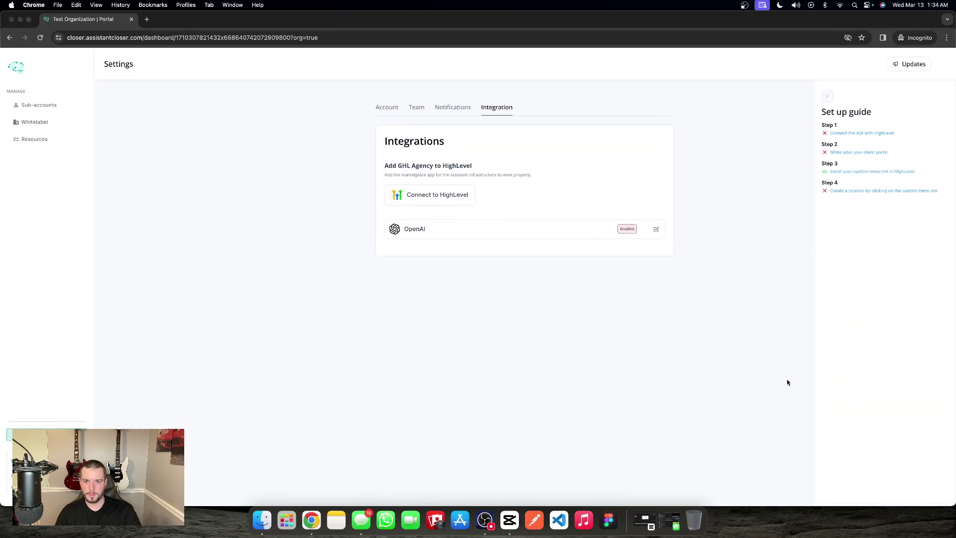
pyautogui.moveTo(384, 167); pyautogui.dragTo(465, 170)
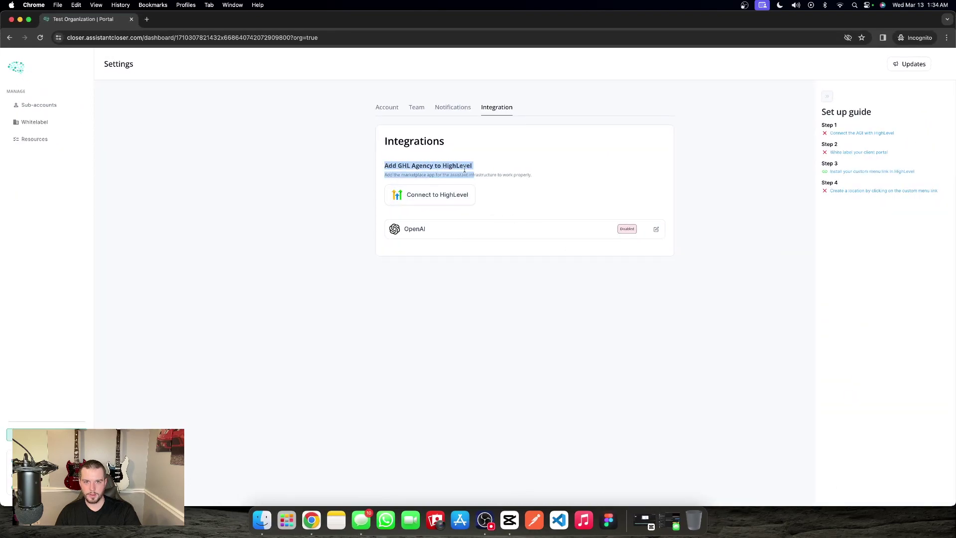
pyautogui.doubleClick(464, 166)
pyautogui.click(407, 167)
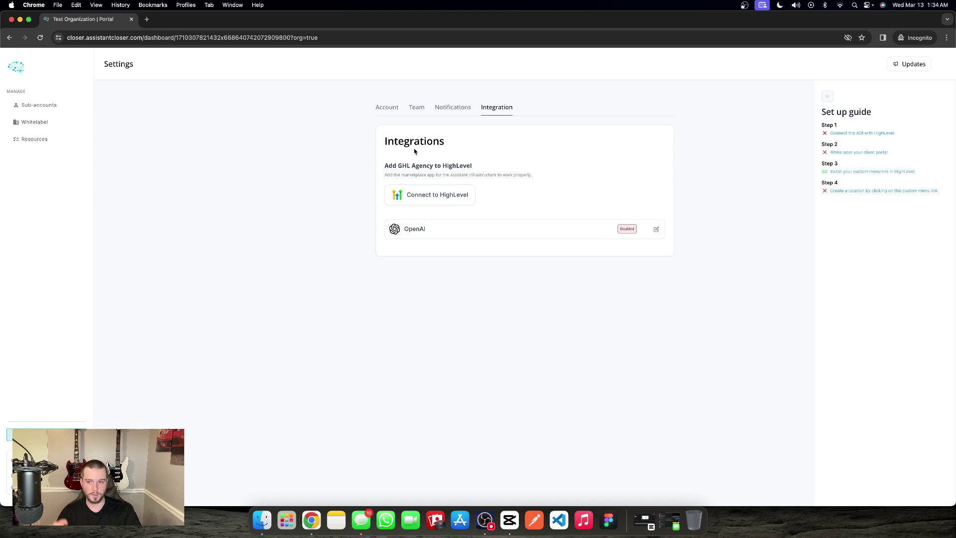
# Visit the client Dashboard, then alternate between Whitelabel and Resources, inspecting the custom menu link.
pyautogui.click(56, 111)
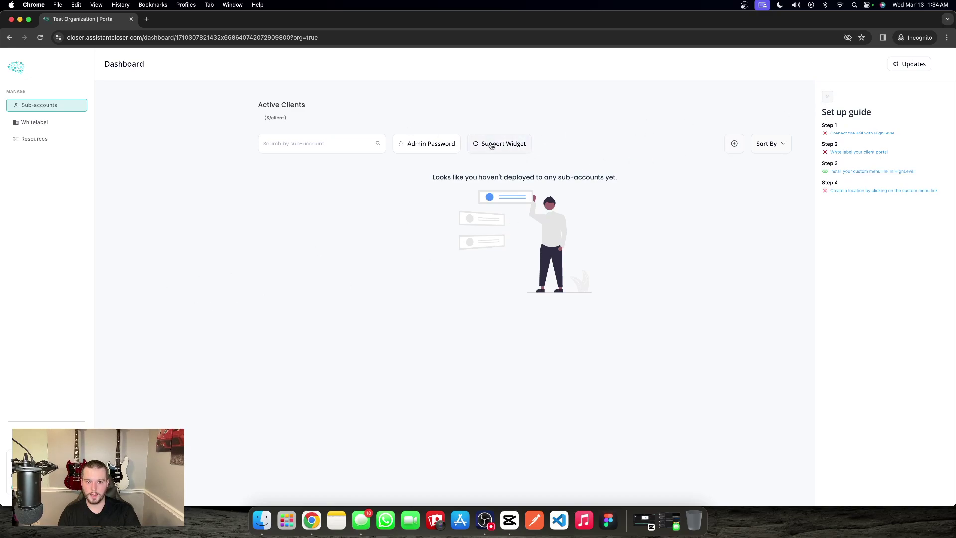
pyautogui.click(36, 123)
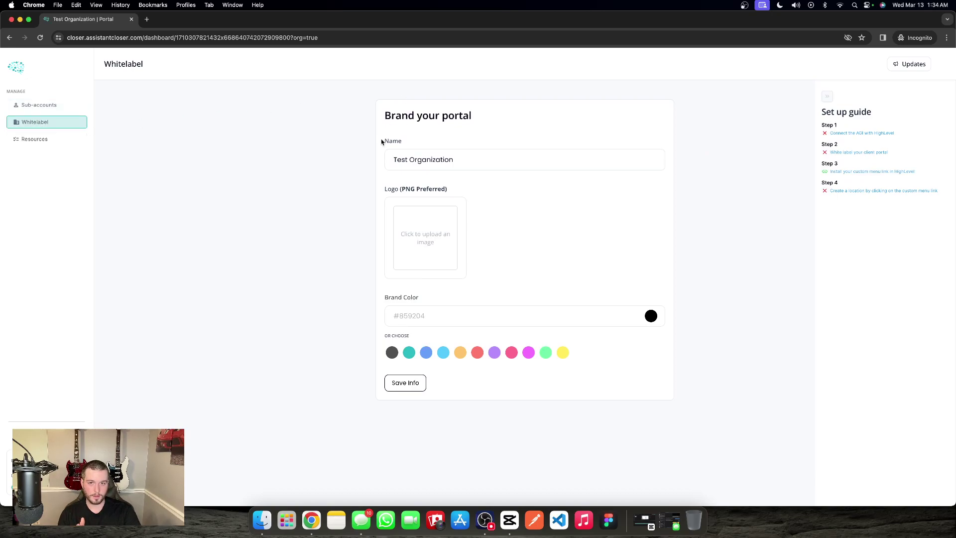
pyautogui.click(76, 143)
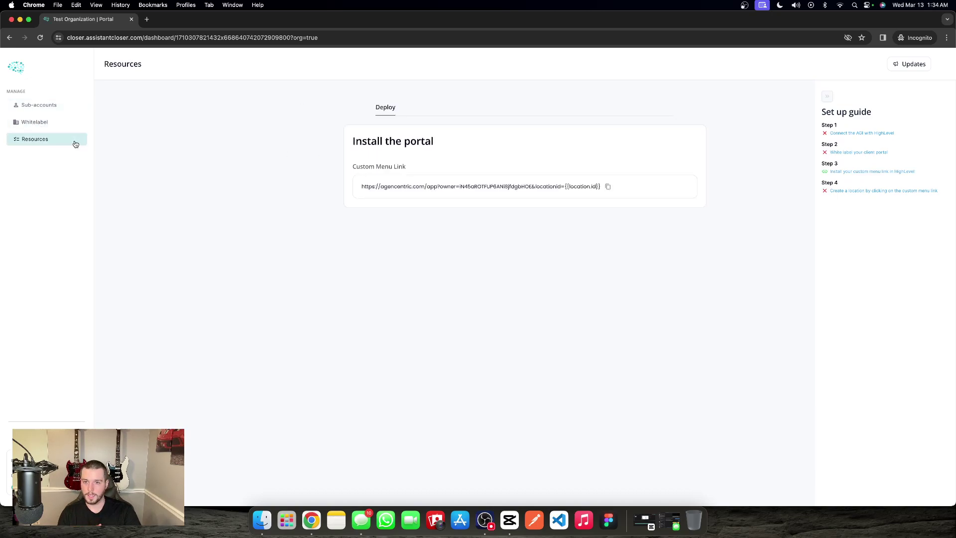
pyautogui.click(39, 126)
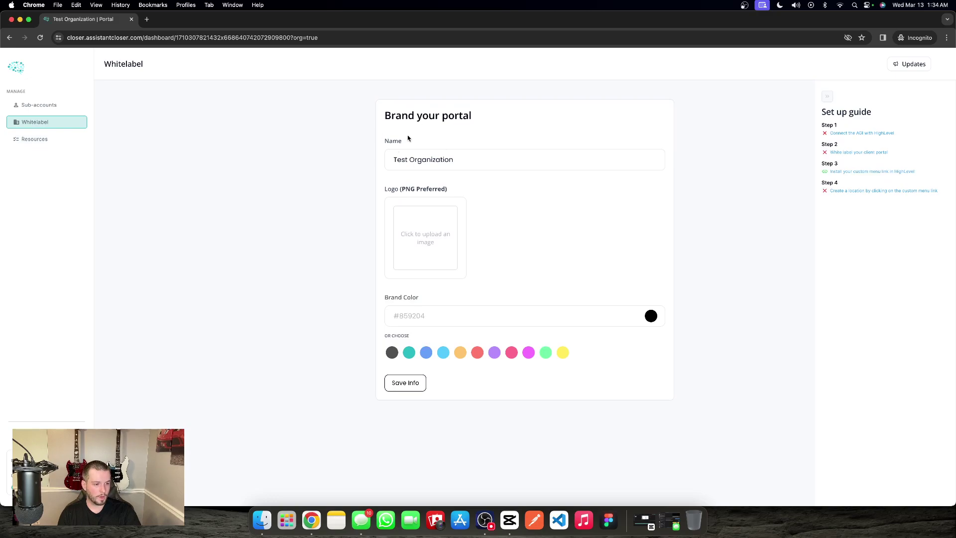
pyautogui.click(40, 141)
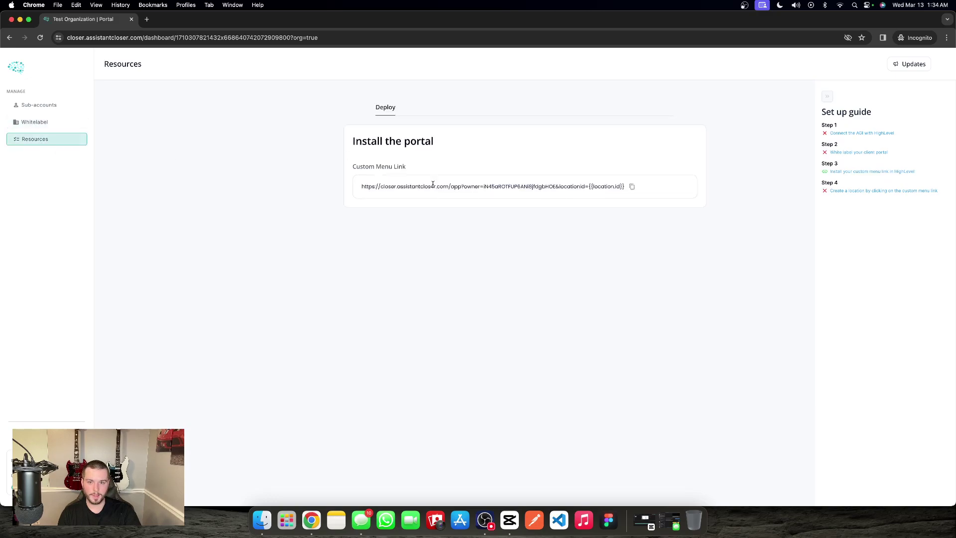
pyautogui.moveTo(376, 186); pyautogui.dragTo(444, 187)
pyautogui.click(53, 124)
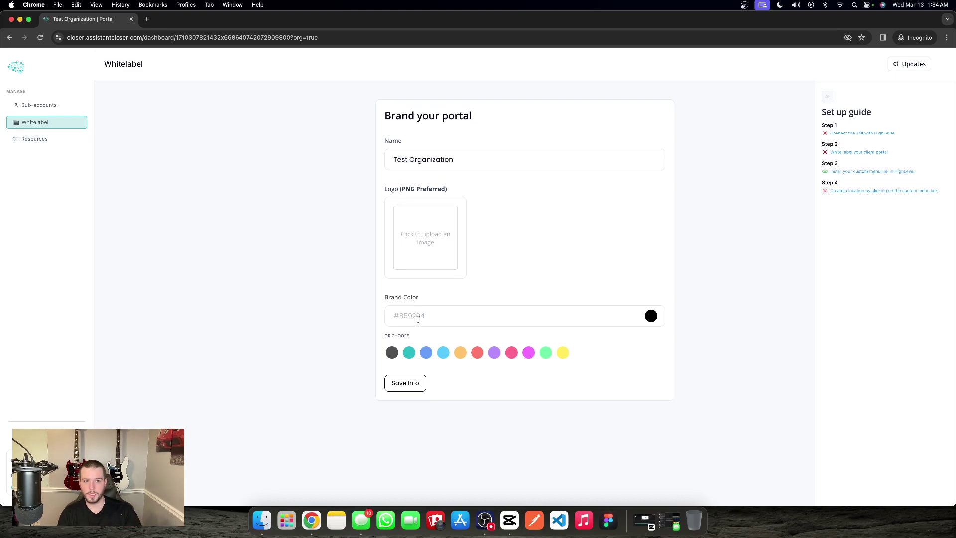
pyautogui.click(36, 140)
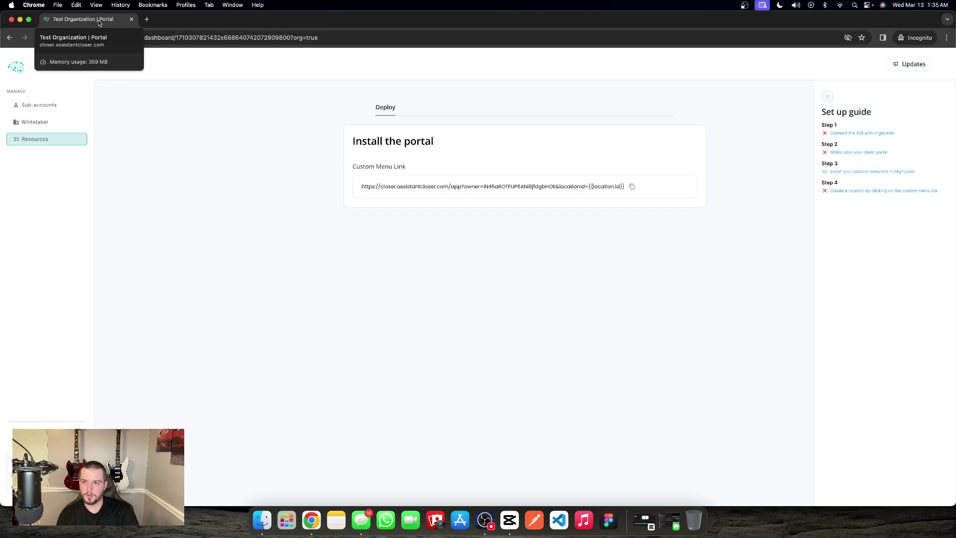
# From the admin window, switch to the Test Organization account and open its settings.
pyautogui.click(20, 19)
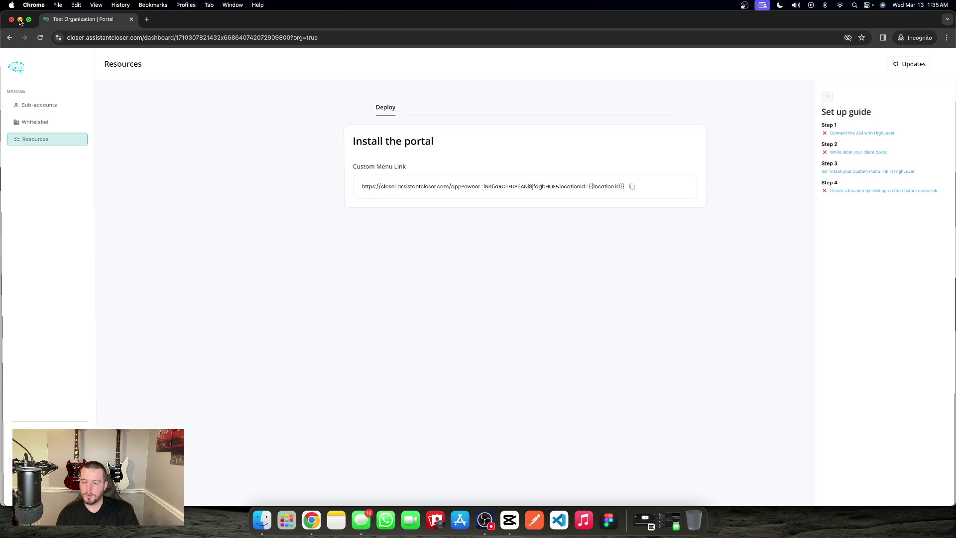
pyautogui.click(35, 198)
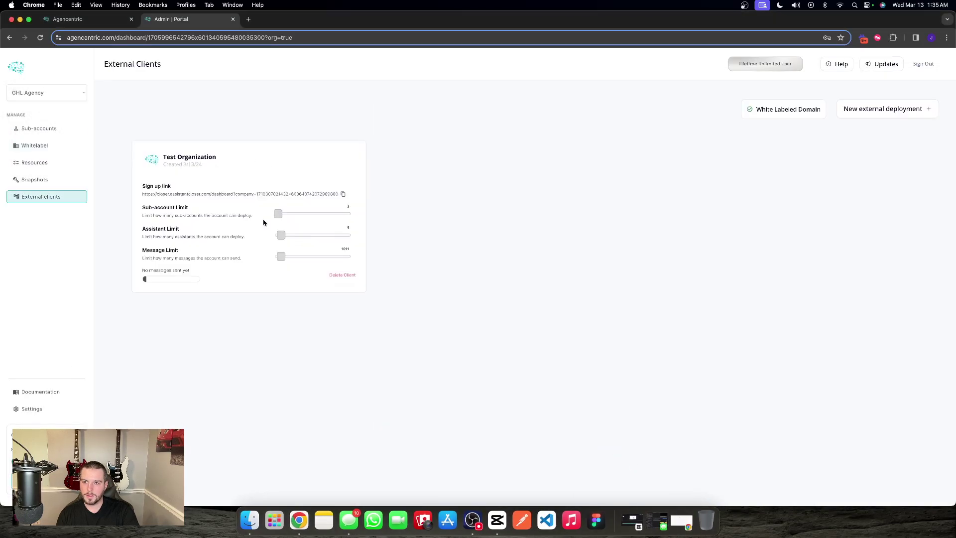
pyautogui.click(82, 102)
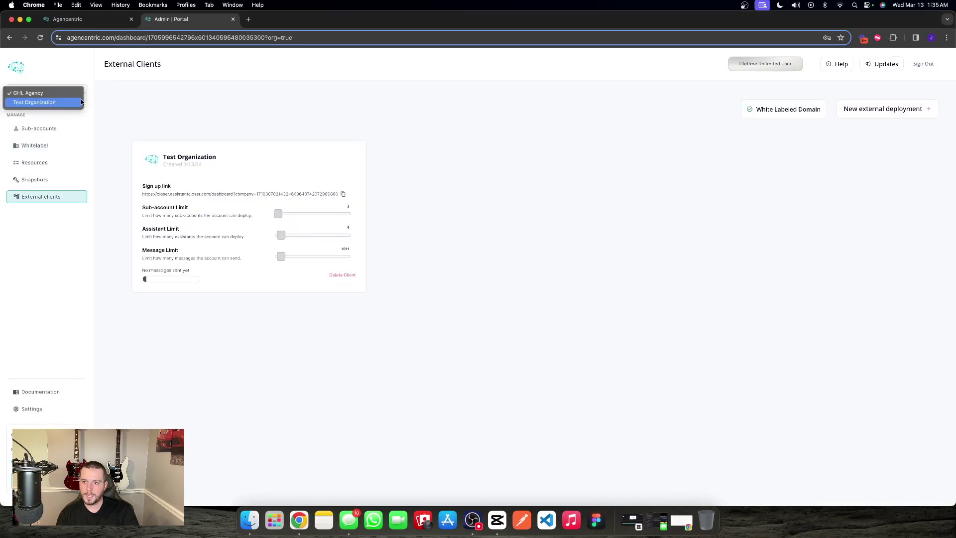
pyautogui.click(37, 104)
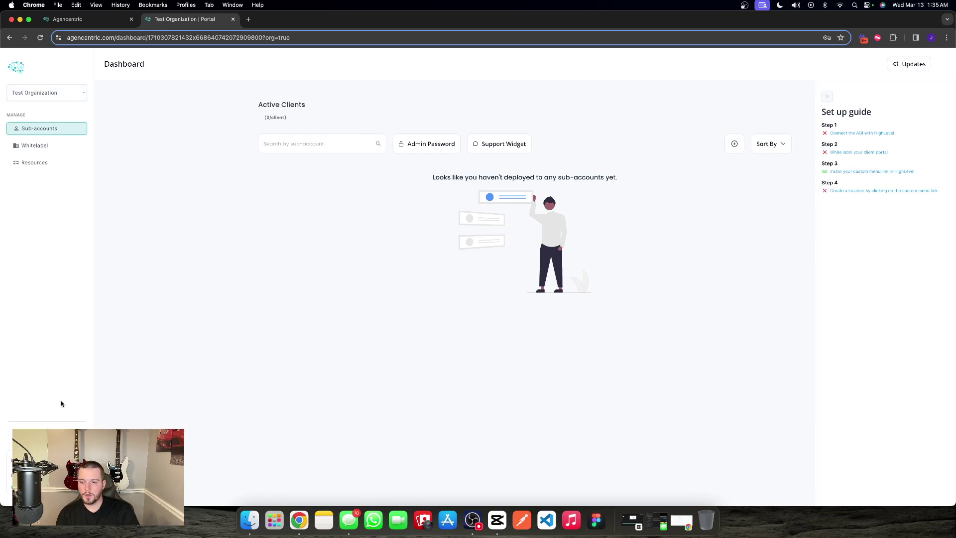
pyautogui.click(30, 435)
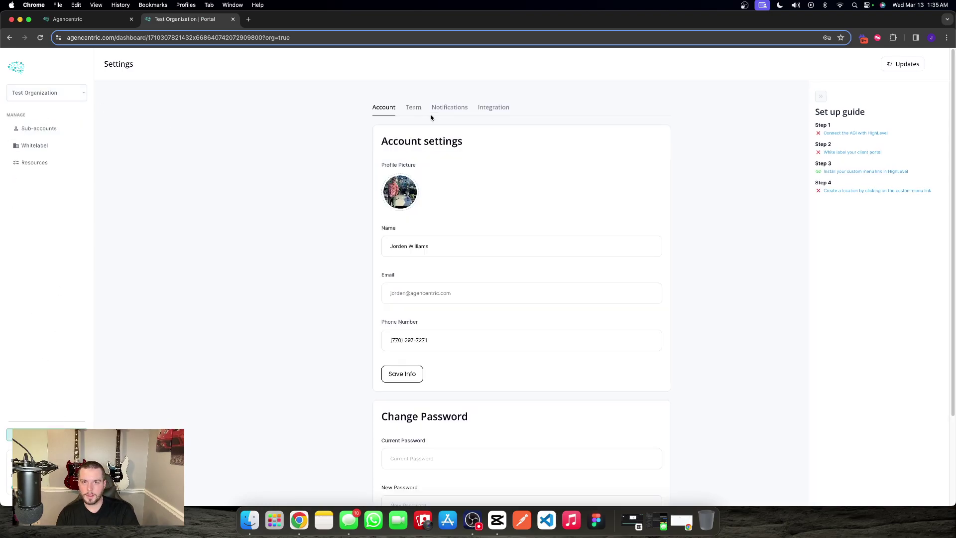
# Compare GHL Agency's settings, then return to Test Organization's Account settings.
pyautogui.click(47, 93)
pyautogui.click(48, 85)
pyautogui.click(31, 409)
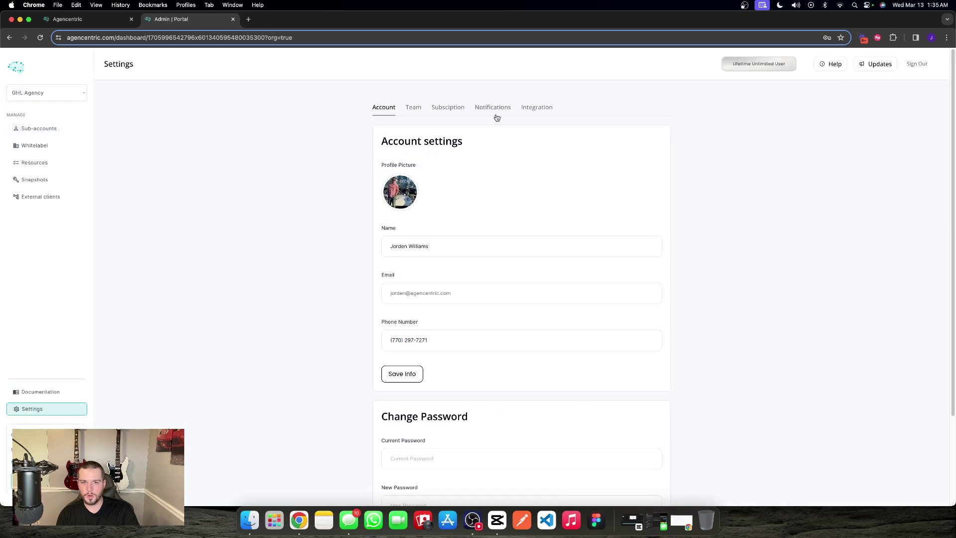
pyautogui.click(36, 94)
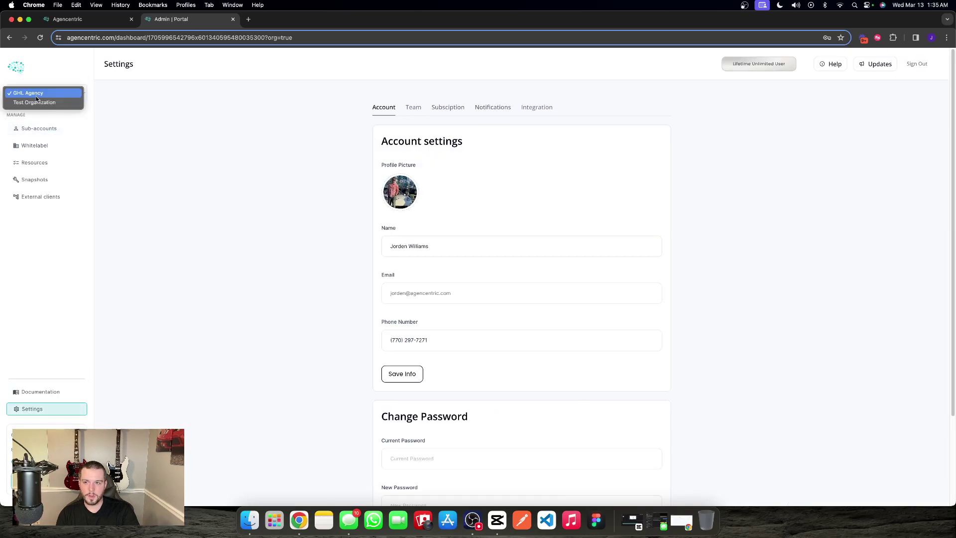
pyautogui.click(34, 100)
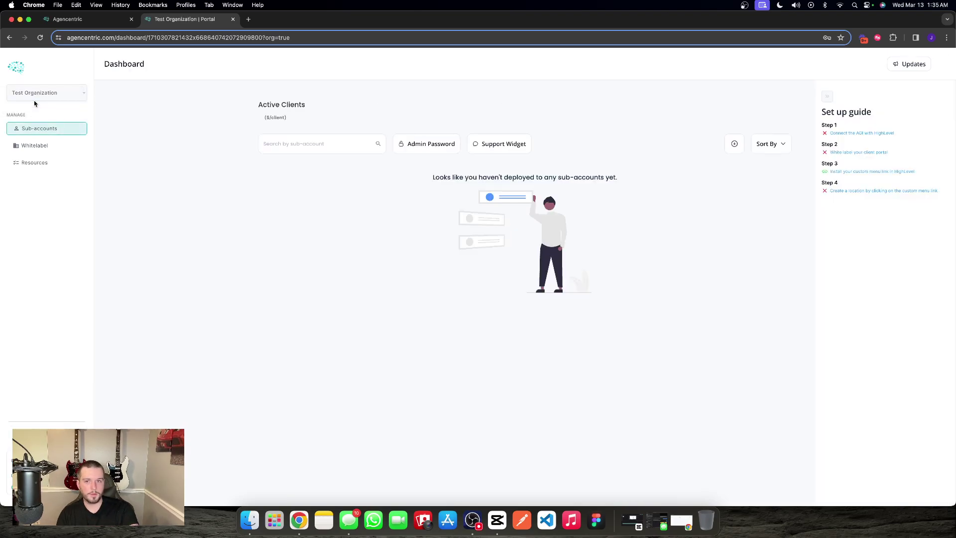
pyautogui.click(30, 435)
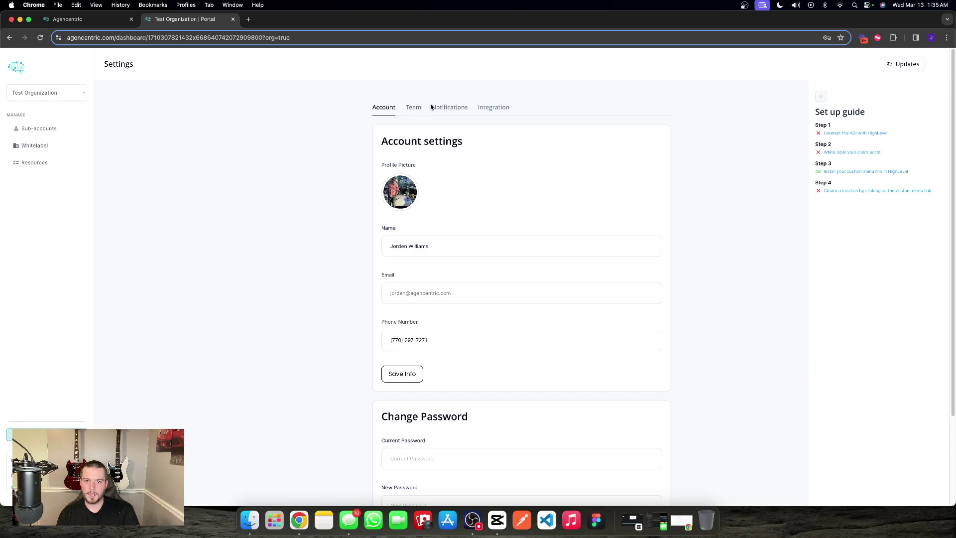
# Review the Notifications, Integration and Team tabs, noting the members' Owner and Admin roles.
pyautogui.click(445, 108)
pyautogui.click(488, 108)
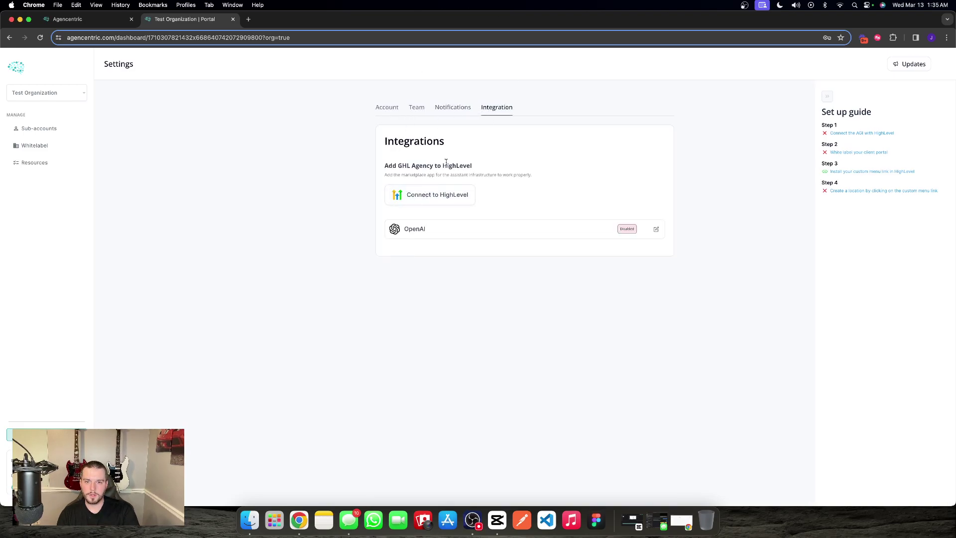
pyautogui.click(418, 112)
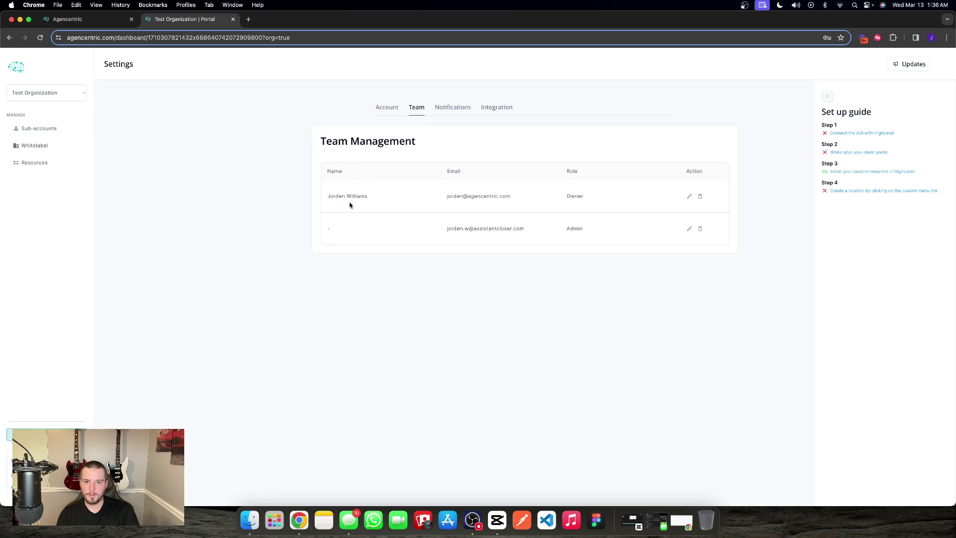
pyautogui.moveTo(328, 196); pyautogui.dragTo(350, 209)
pyautogui.doubleClick(569, 194)
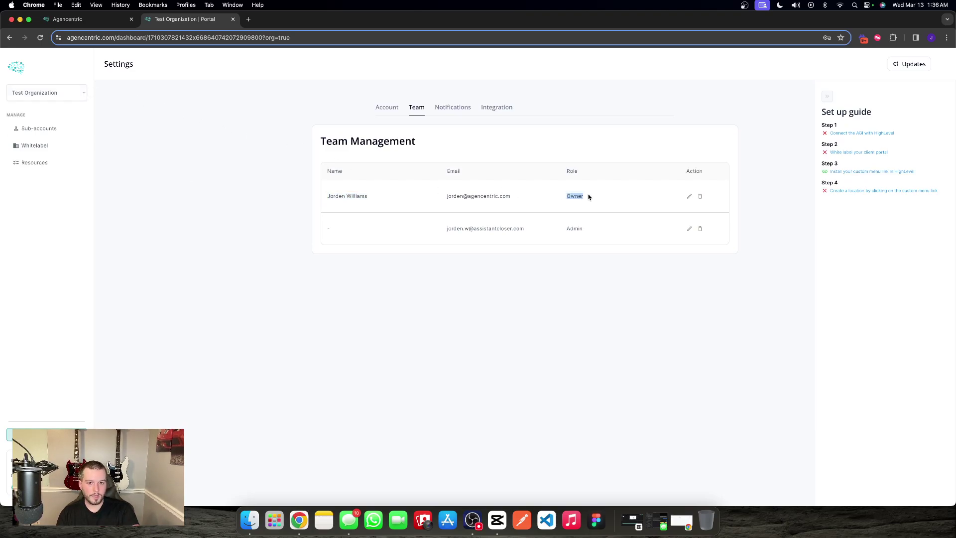
pyautogui.doubleClick(574, 229)
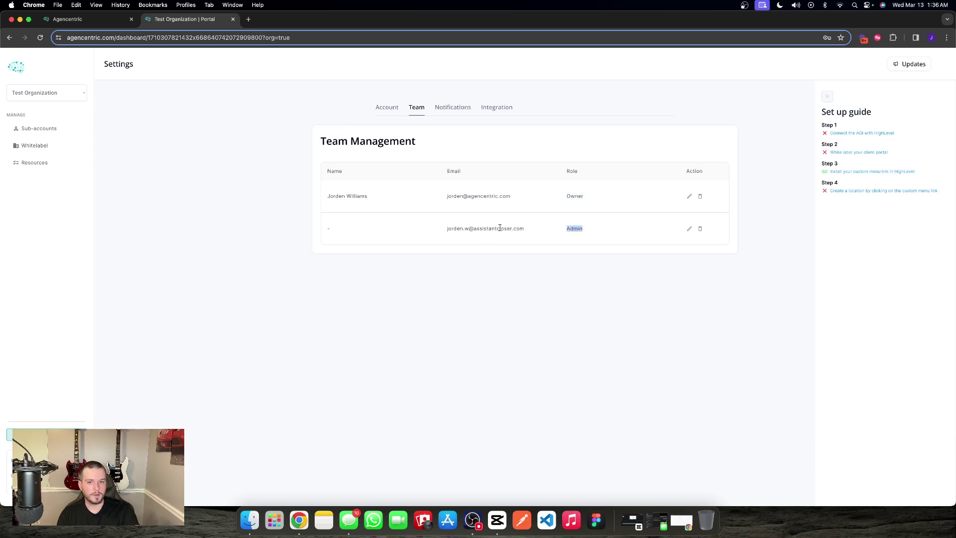
# From account settings, open the HighLevel Agency connection setup step, then cancel the connection.
pyautogui.click(396, 107)
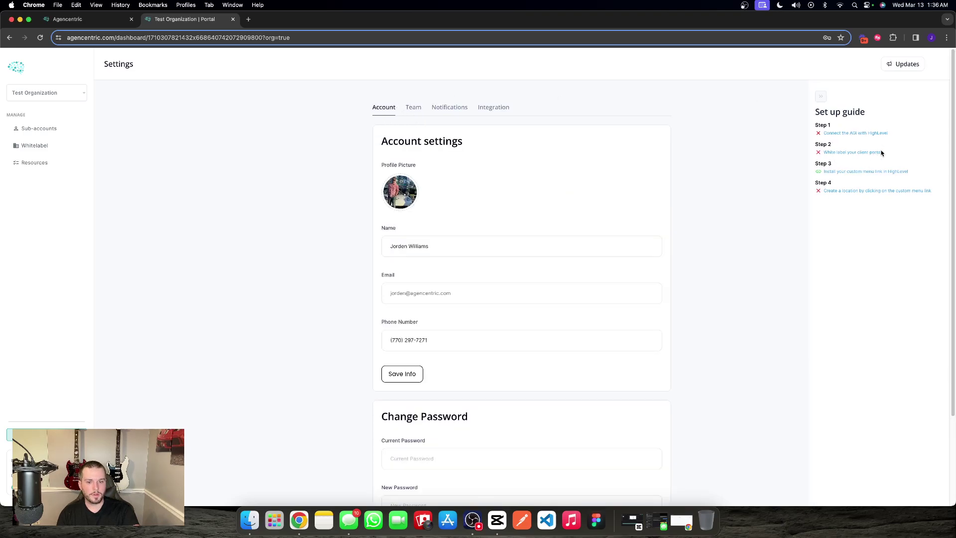
pyautogui.click(854, 133)
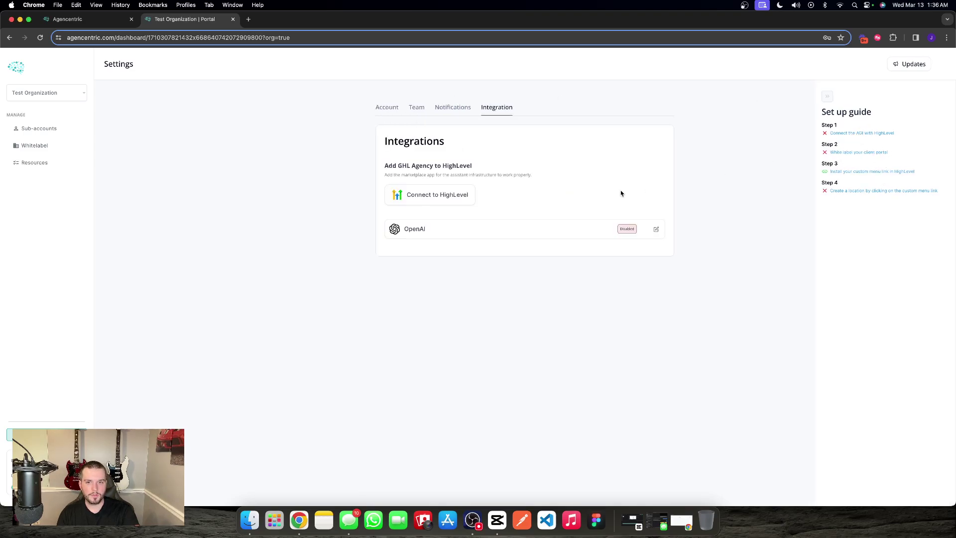
pyautogui.moveTo(399, 166); pyautogui.dragTo(448, 166)
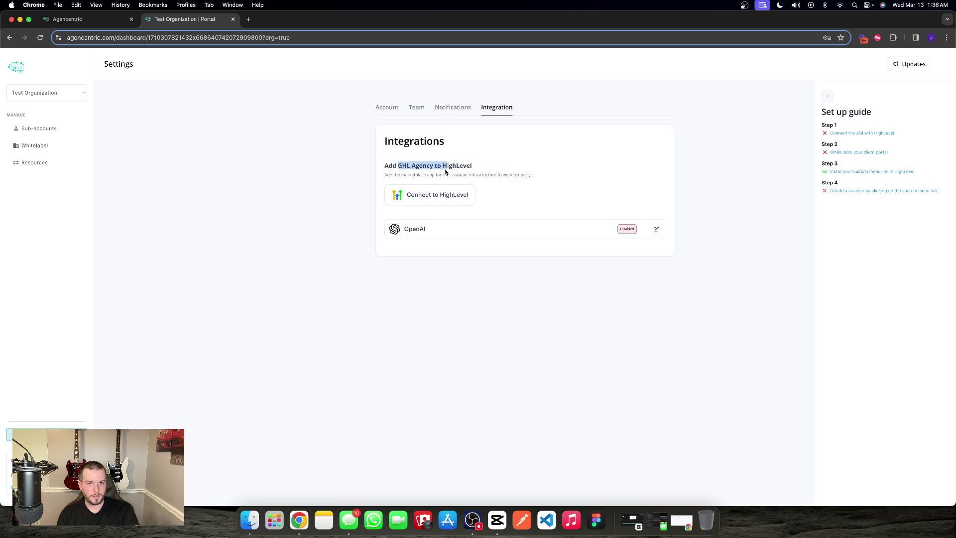
pyautogui.doubleClick(421, 165)
pyautogui.click(448, 194)
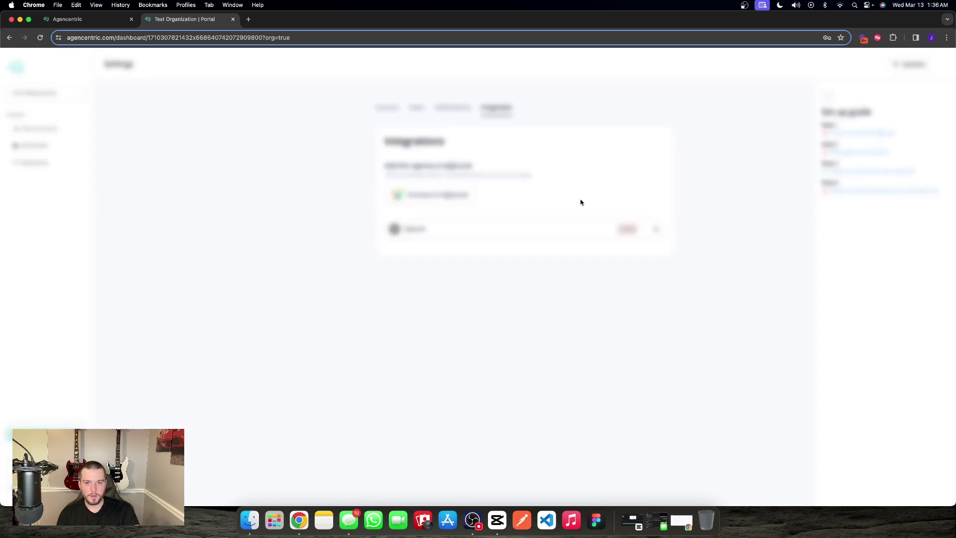
pyautogui.click(512, 212)
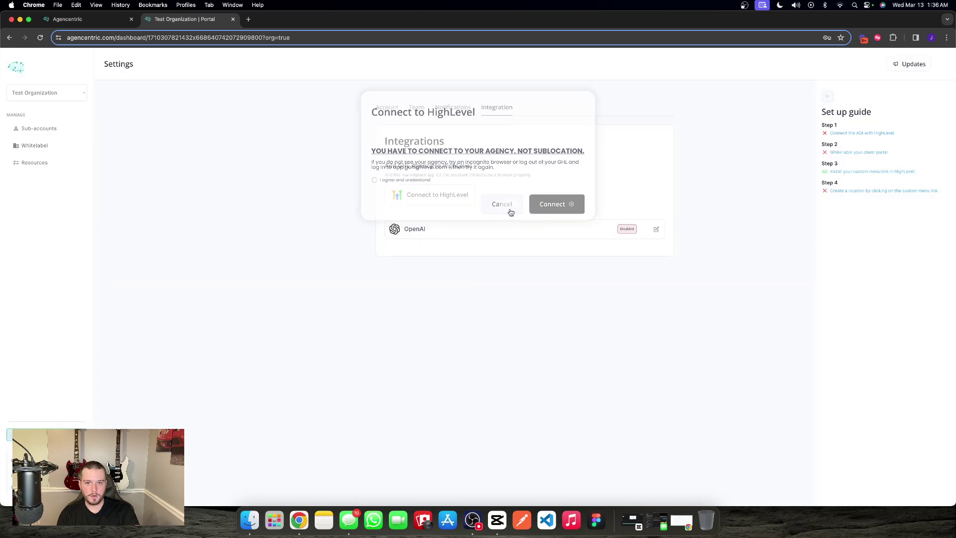
# Look over the portal branding page and installation resources, including the custom menu link domain.
pyautogui.click(871, 152)
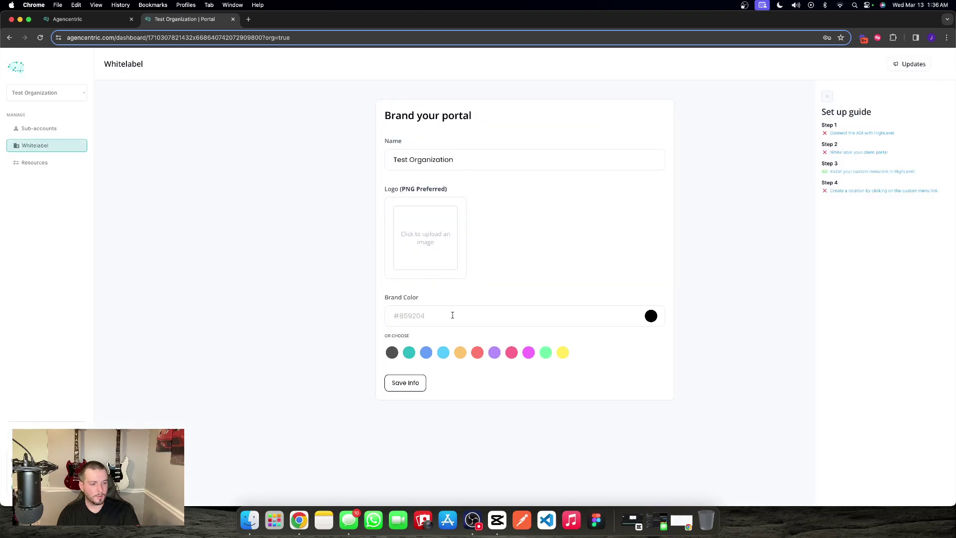
pyautogui.click(874, 172)
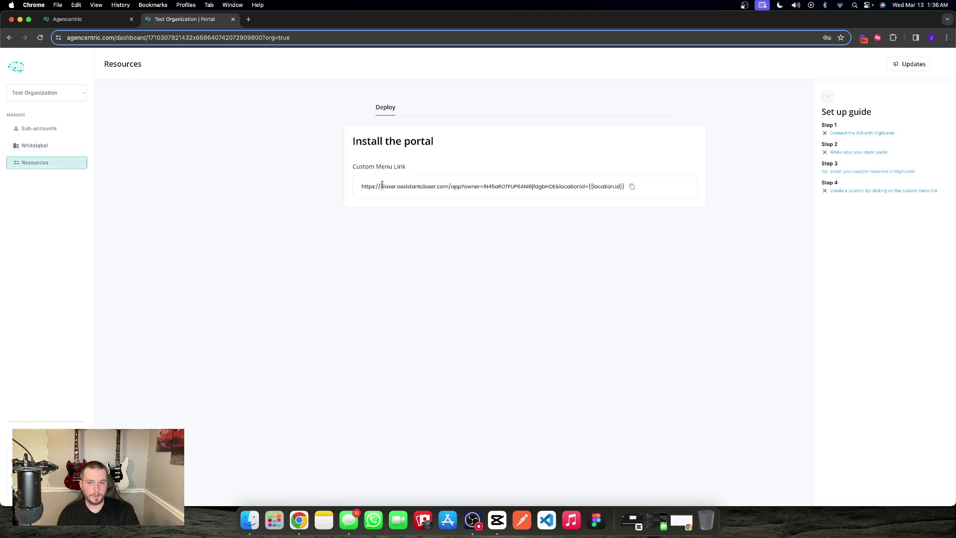
pyautogui.moveTo(381, 186); pyautogui.dragTo(441, 186)
pyautogui.click(397, 197)
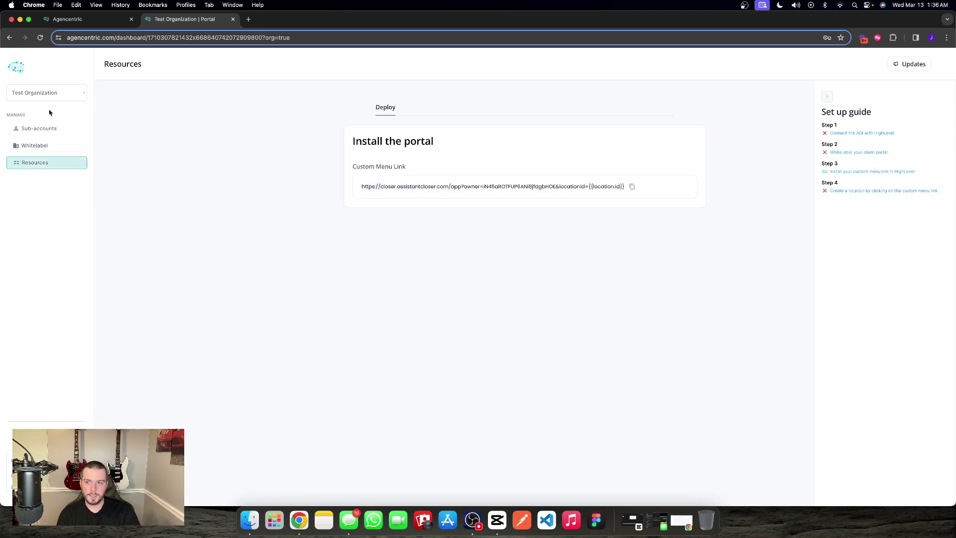
# Revisit the sub-accounts dashboard and integration settings, then switch the organization to GHL Agency.
pyautogui.click(26, 131)
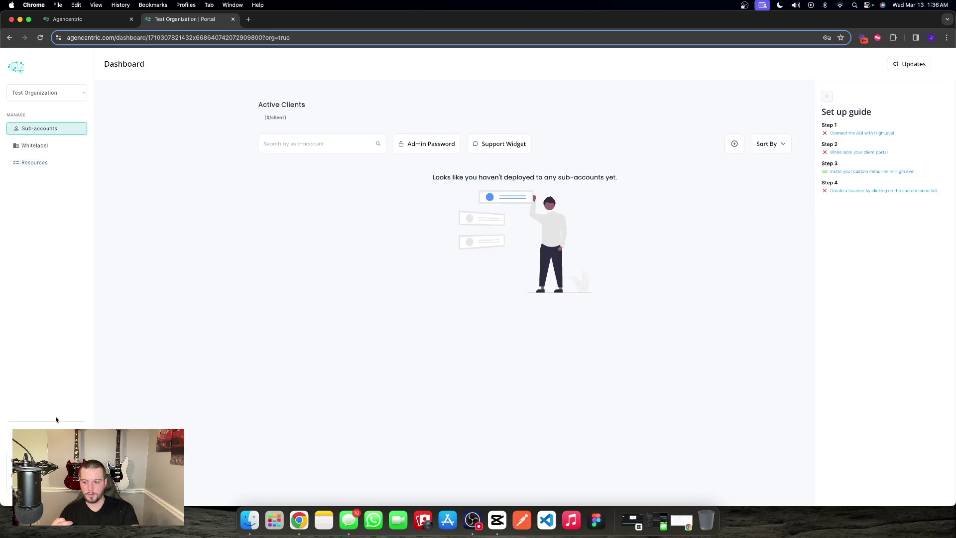
pyautogui.click(40, 434)
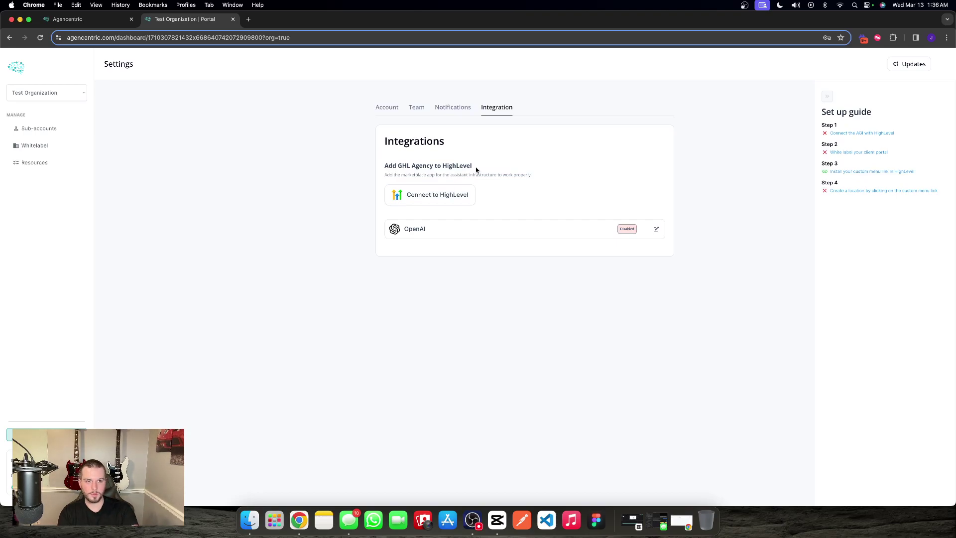
pyautogui.click(52, 92)
pyautogui.click(49, 82)
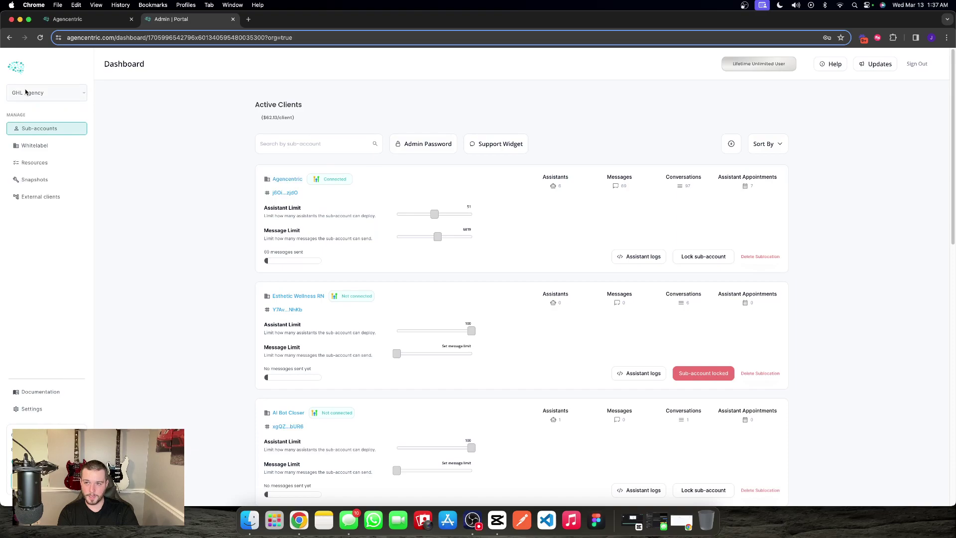
# Alternate between the client's incognito portal window and the agency dashboard to compare them.
pyautogui.scroll(-1, 318, 163)
pyautogui.click(84, 93)
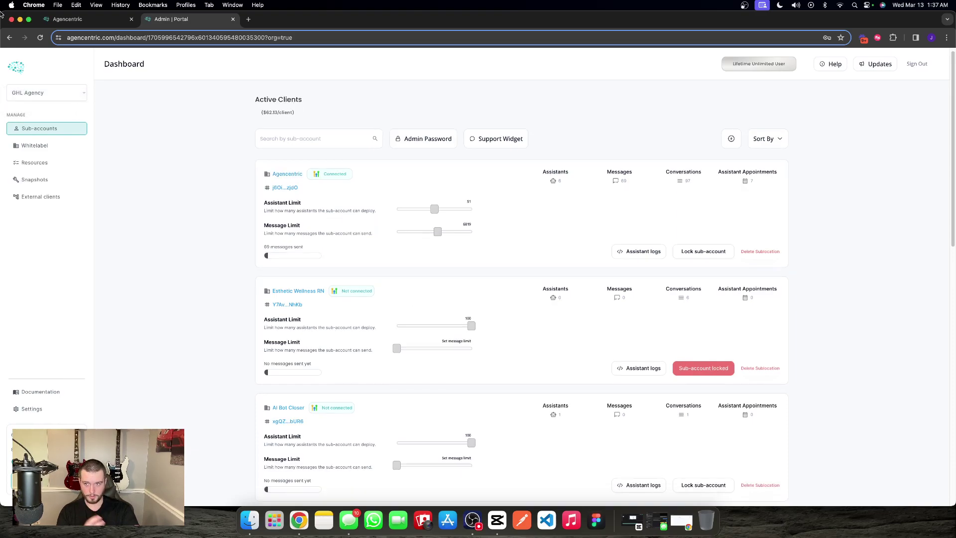
pyautogui.click(681, 520)
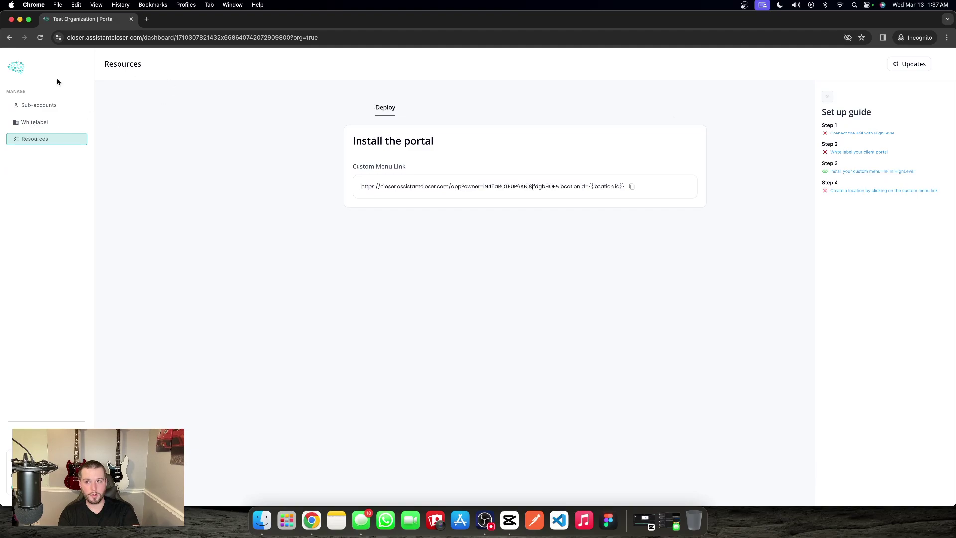
pyautogui.click(12, 20)
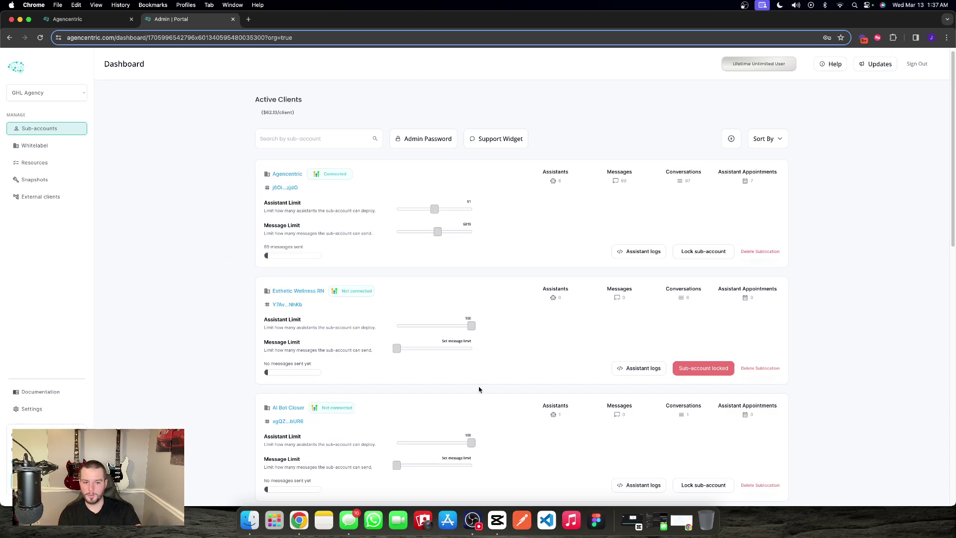
pyautogui.click(681, 520)
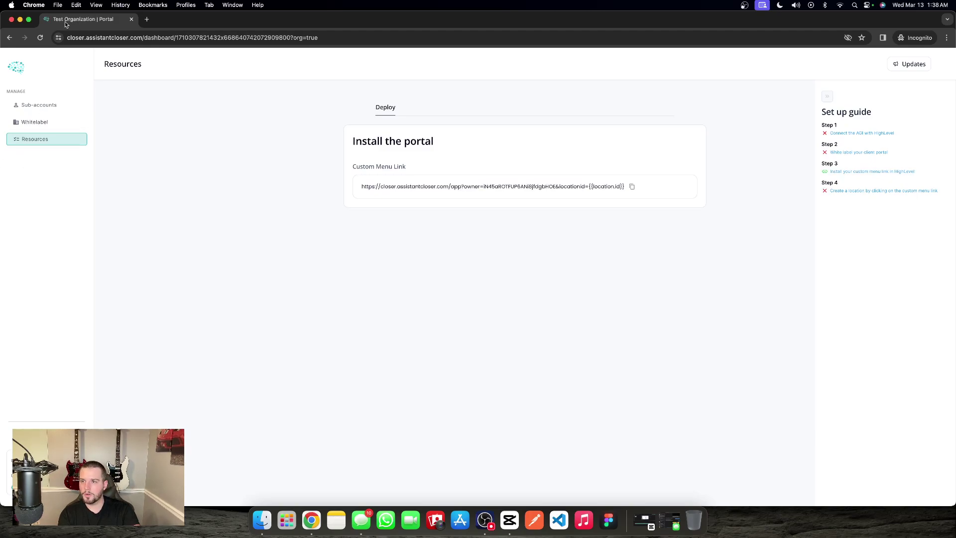
pyautogui.click(20, 19)
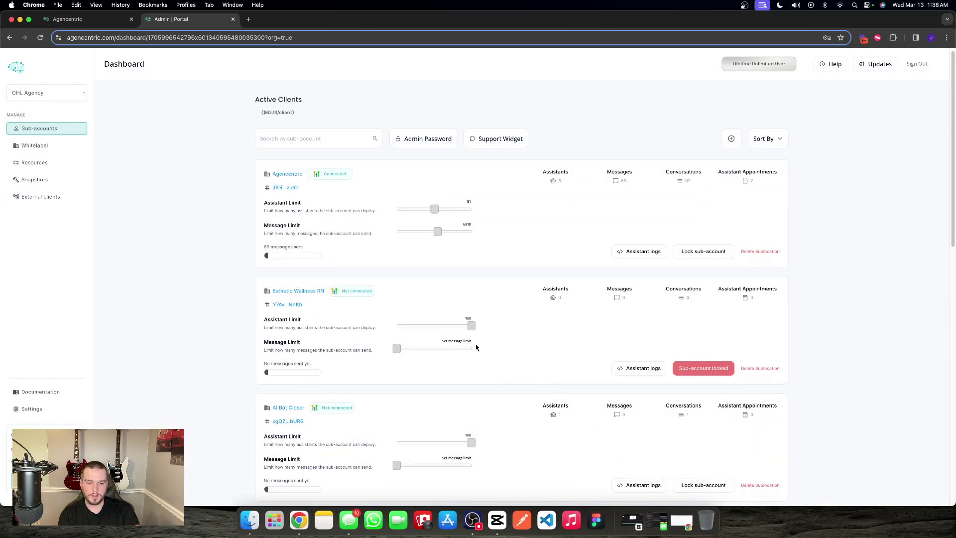
# Check the agency's assistant snapshots, then open Settings in the client's incognito portal.
pyautogui.click(49, 179)
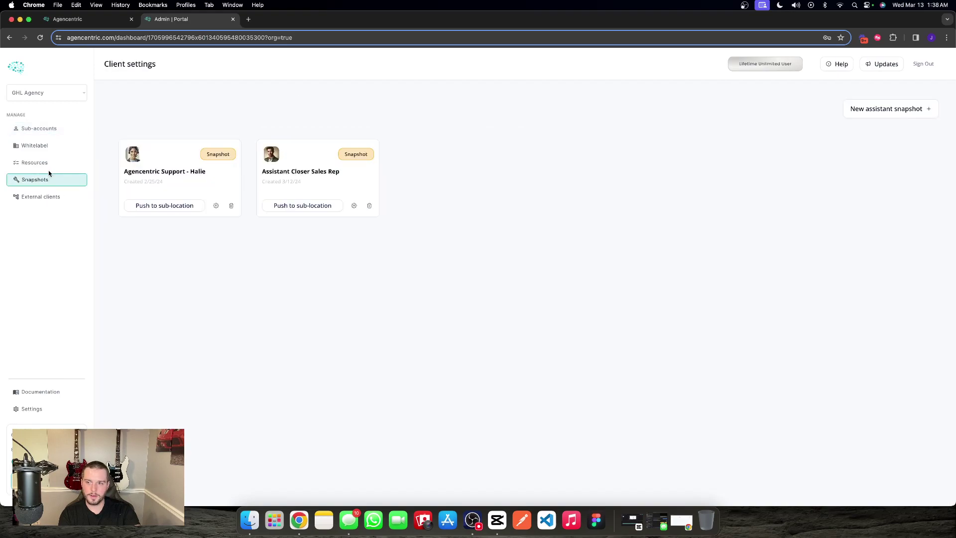
pyautogui.click(46, 129)
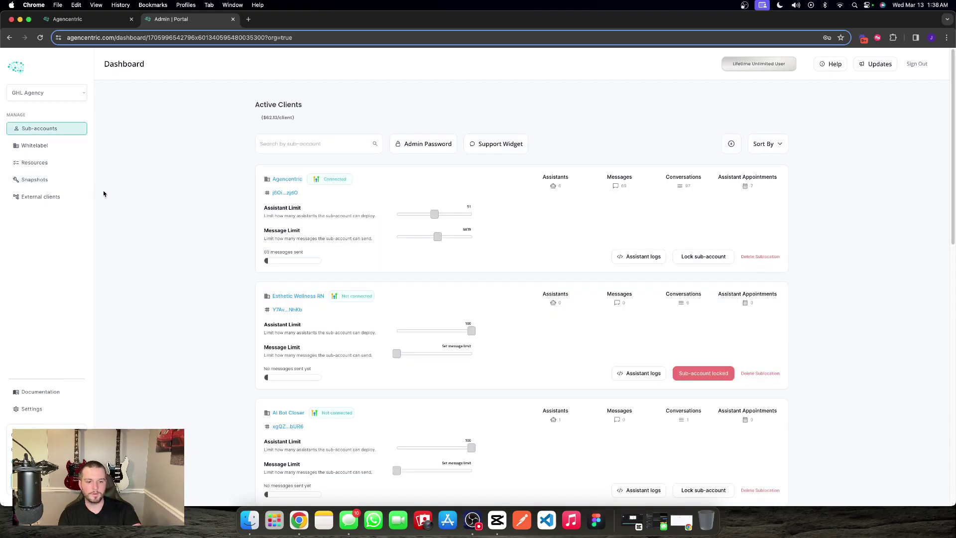
pyautogui.click(673, 527)
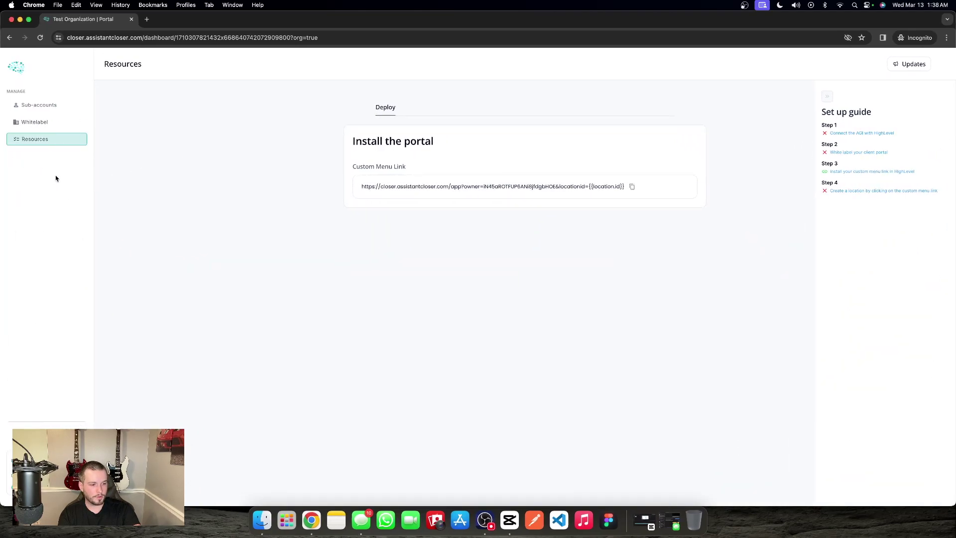
pyautogui.click(47, 435)
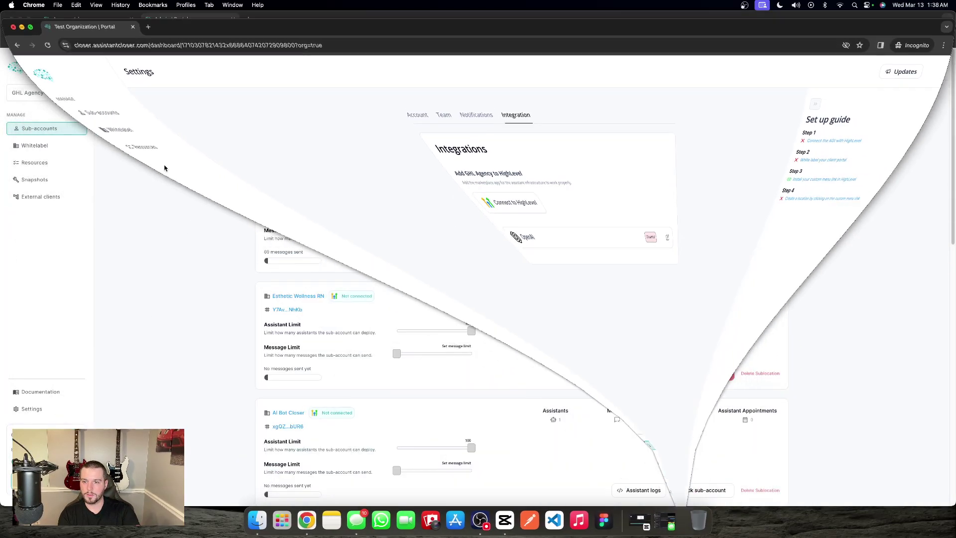
# Show the agency's Integration settings with HighLevel, OpenAI and the disabled Agencentric integration.
pyautogui.click(34, 409)
pyautogui.click(530, 114)
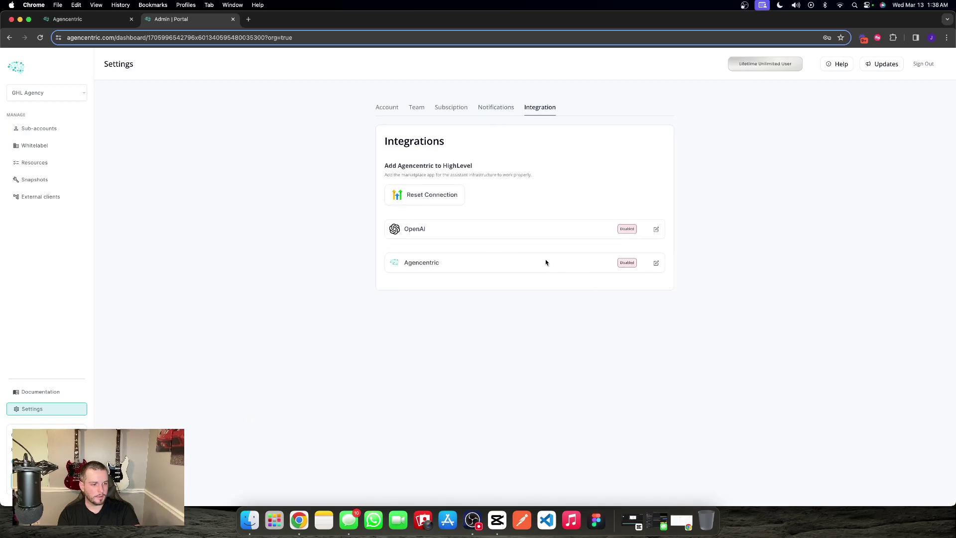
pyautogui.doubleClick(427, 261)
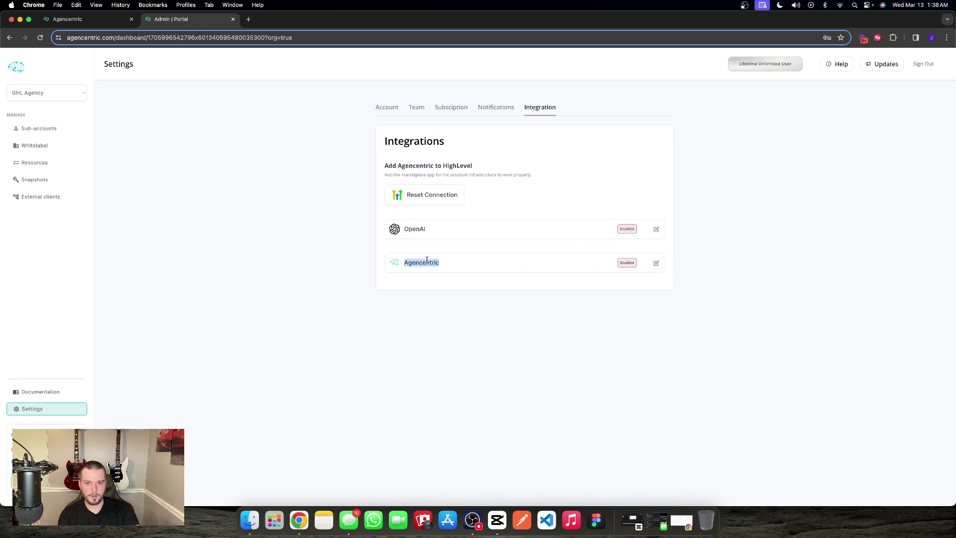
pyautogui.click(477, 269)
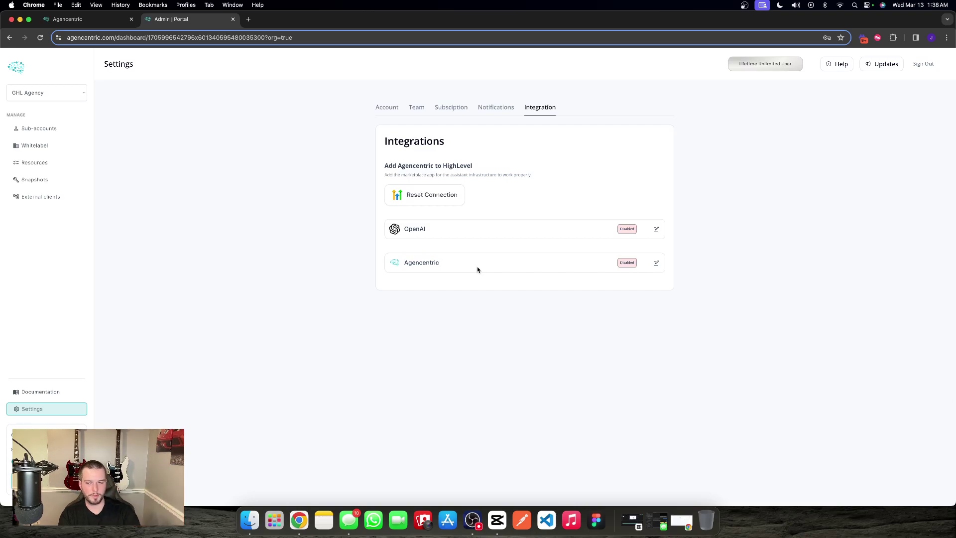